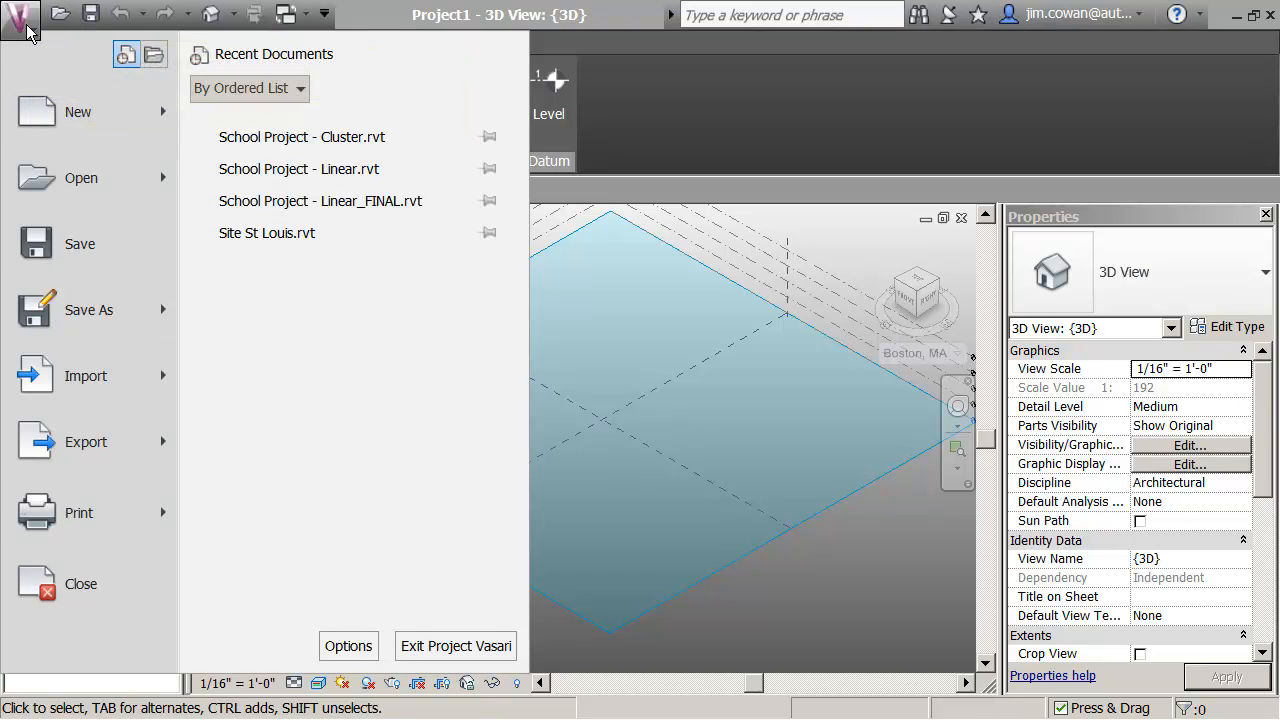
Create a new family from the Mass template in the US Imperial folder
mouse_move(160, 117)
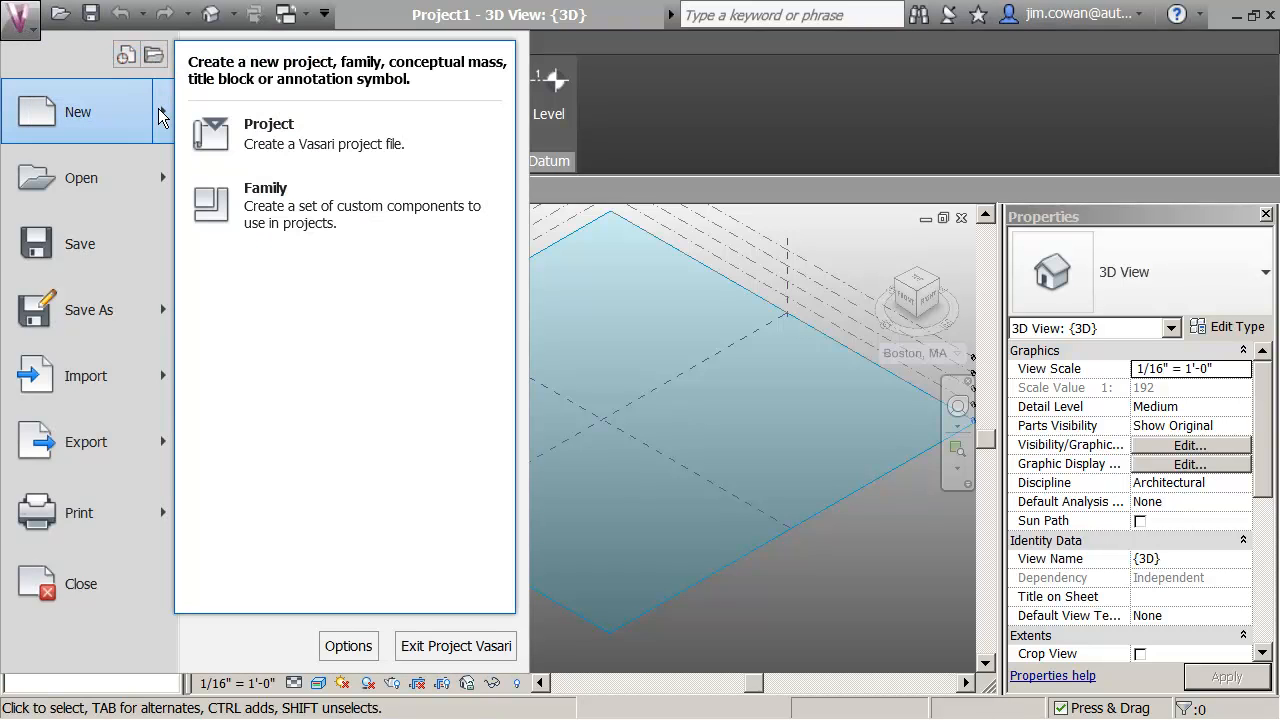
left_click(270, 218)
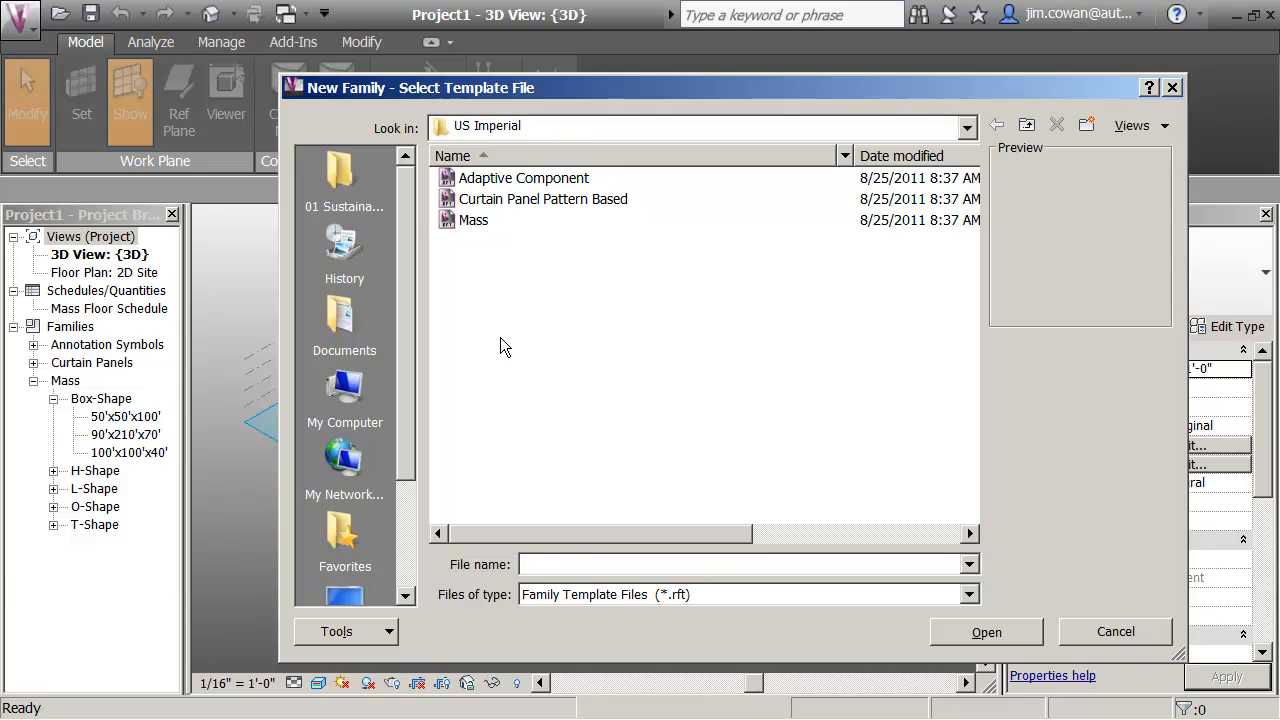
left_click(471, 226)
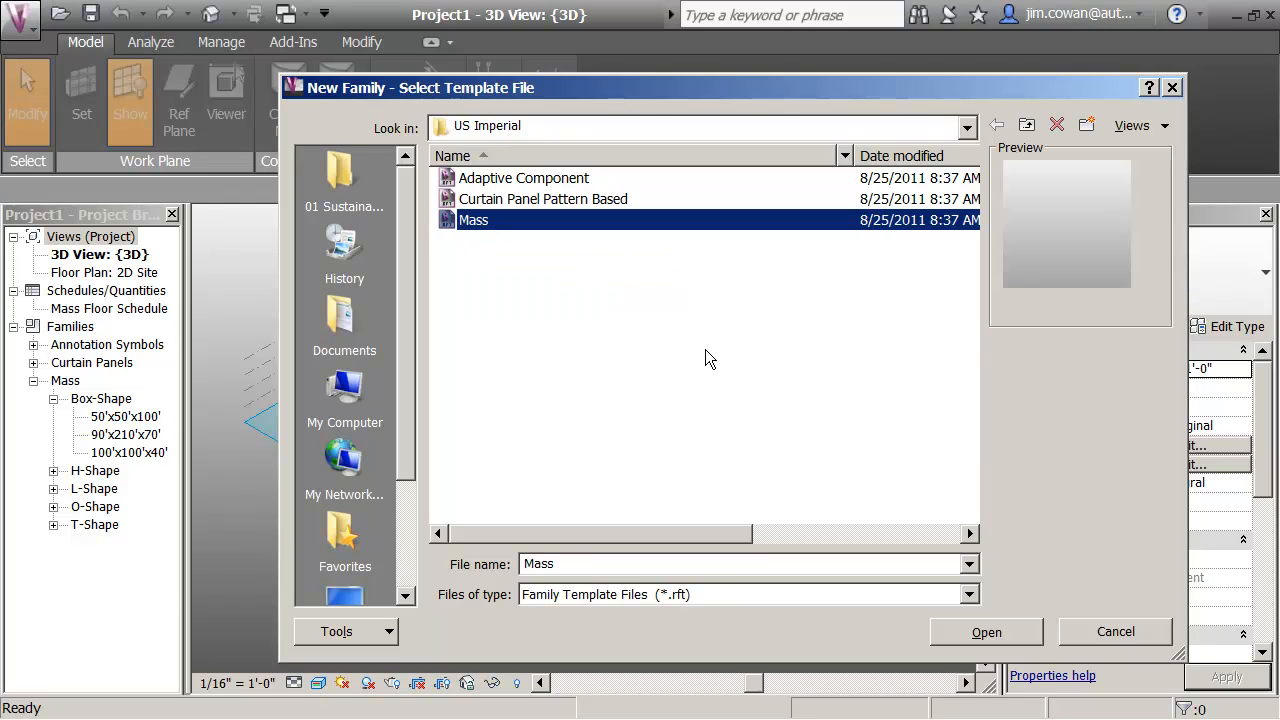
left_click(1018, 634)
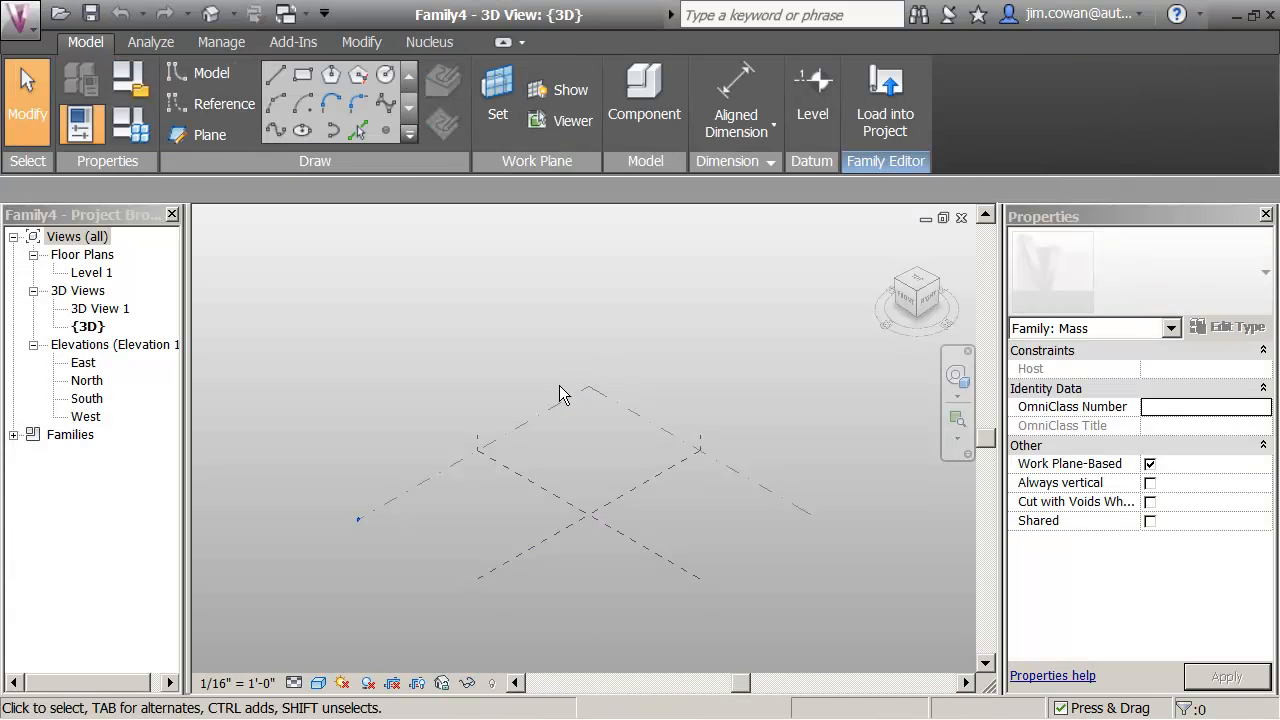
Sketch a model-line rectangle about 84' by 100' on Level 1, just in front of the reference planes' intersection
middle_click_drag(579, 475, 604, 357)
scroll(610, 453, "up", 5)
middle_click_drag(640, 308, 589, 317)
scroll(585, 310, "up", 1)
left_click(304, 77)
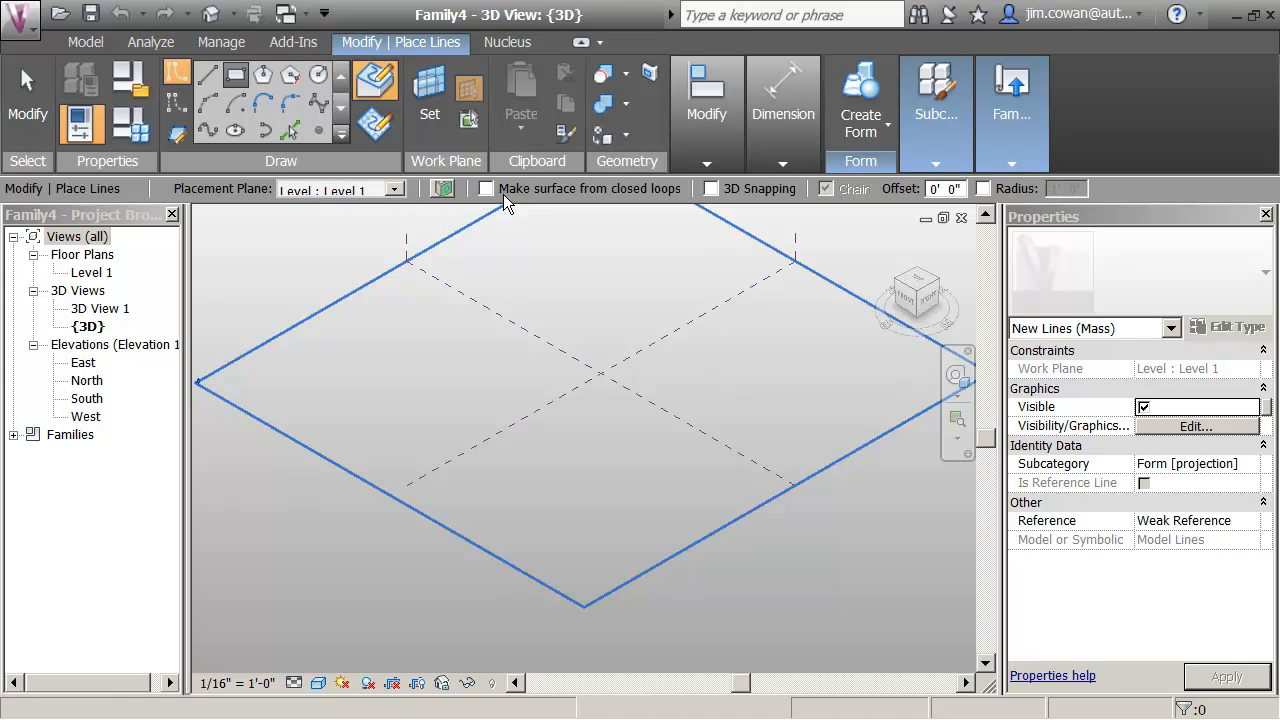
left_click(599, 387)
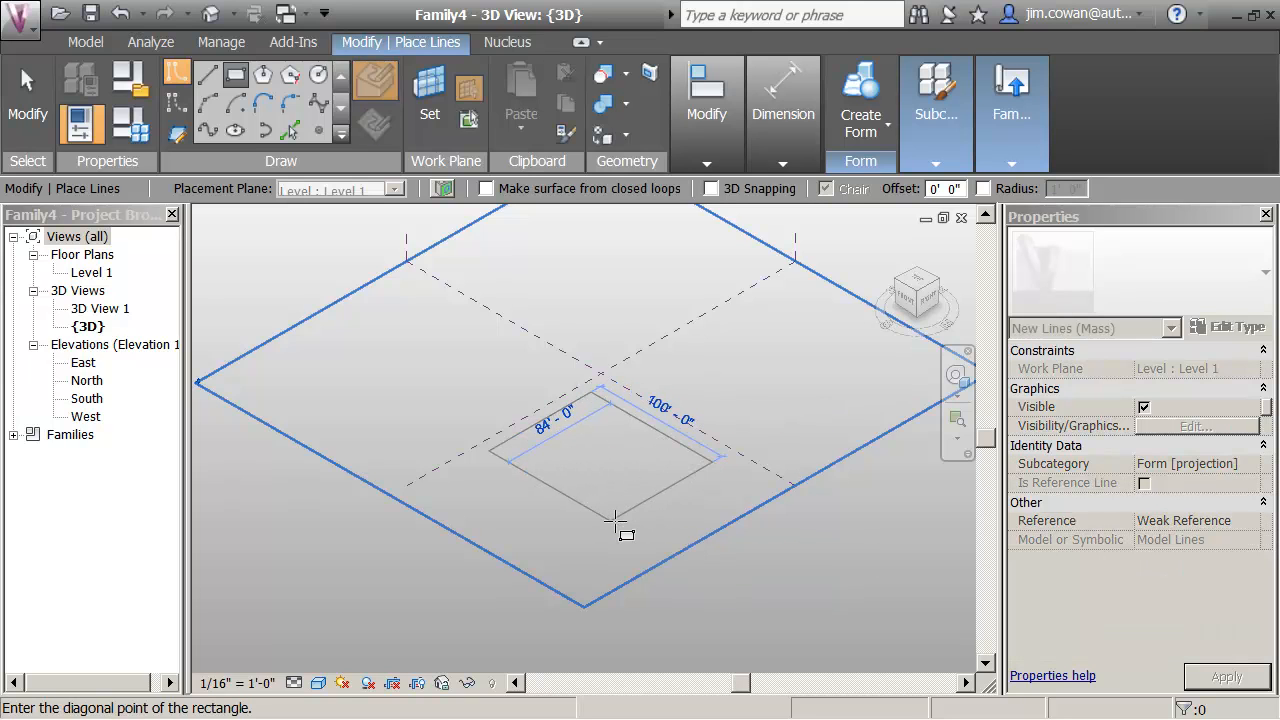
left_click(612, 520)
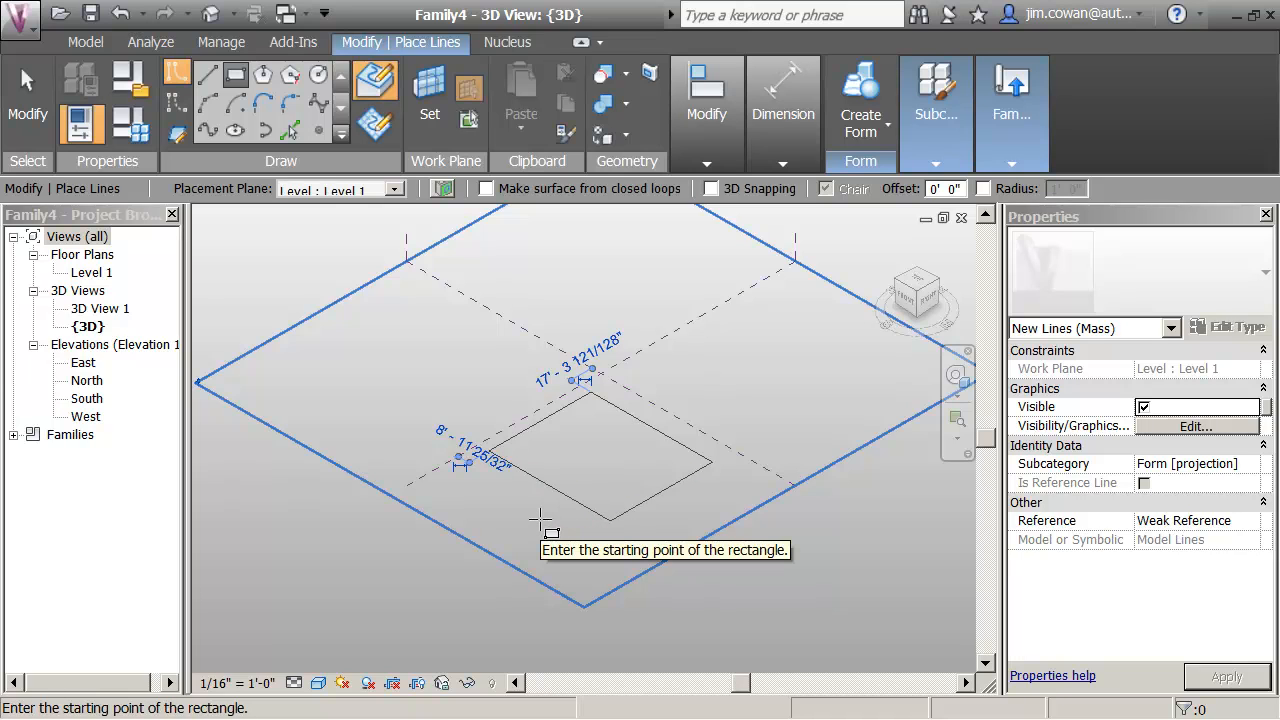
key("Escape")
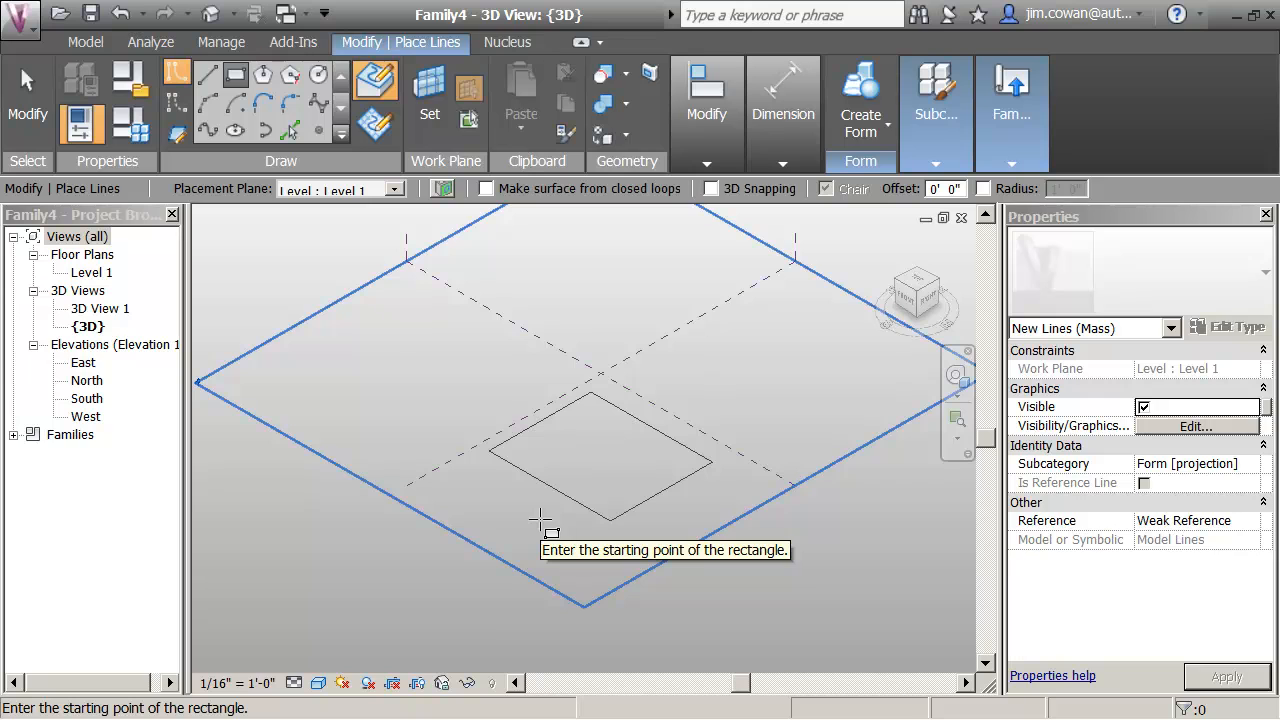
key("Escape")
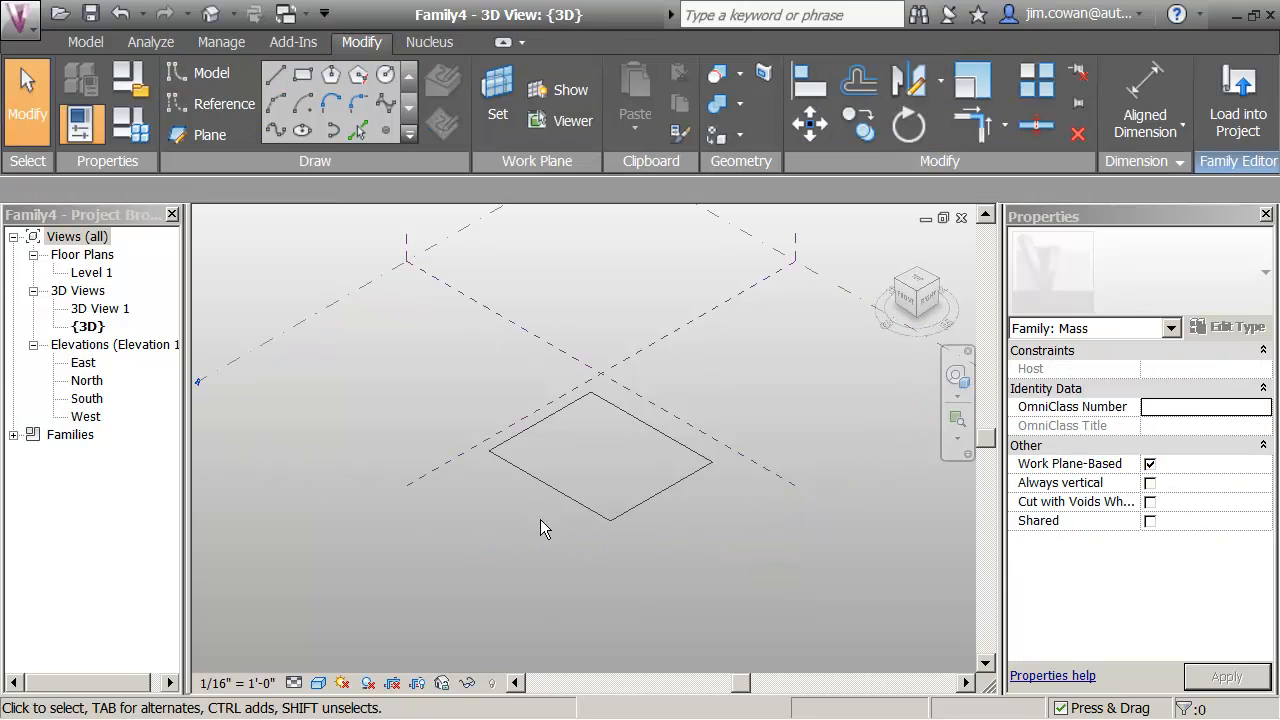
Align the two rectangle edges nearest the reference planes to those planes and lock the alignments
left_click(810, 84)
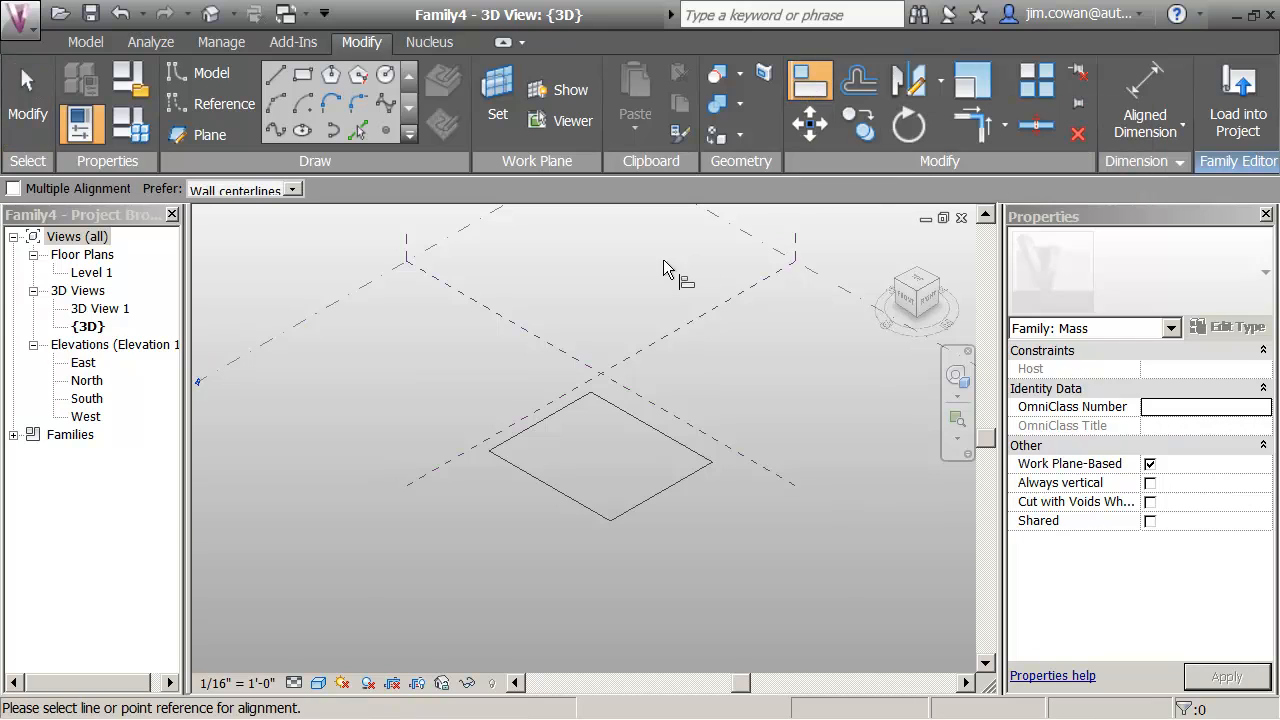
left_click(535, 415)
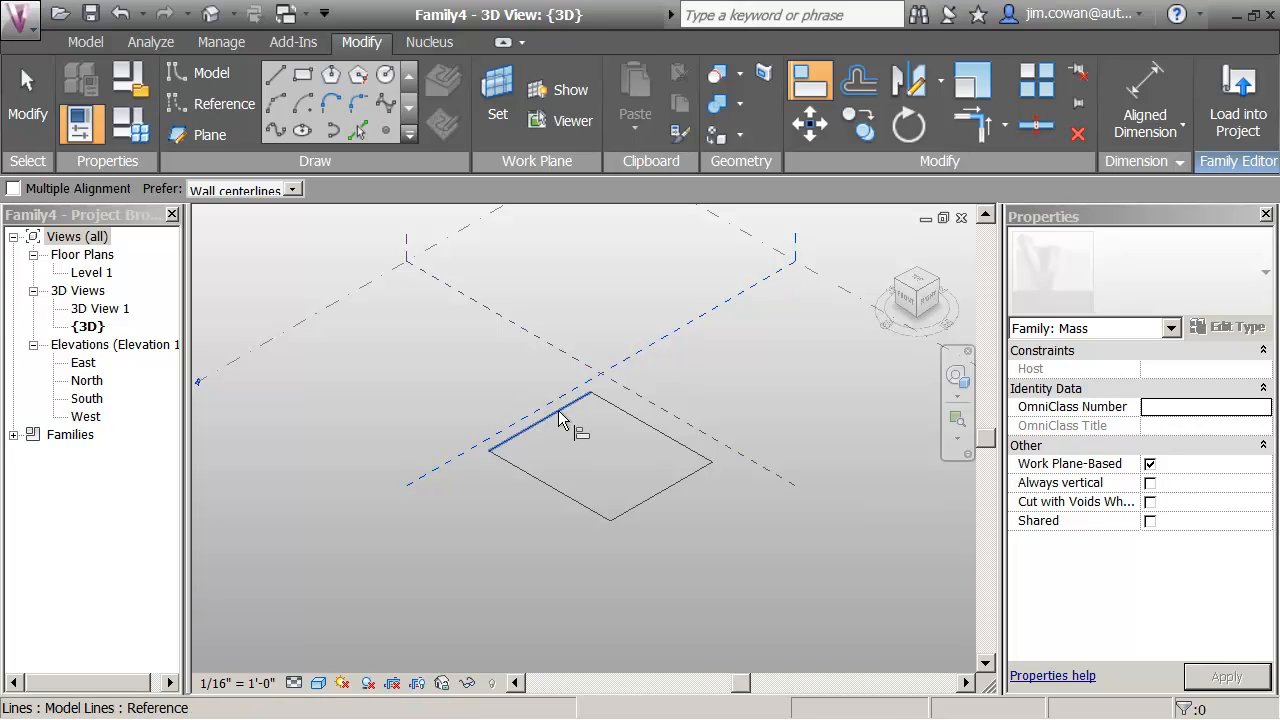
left_click(558, 419)
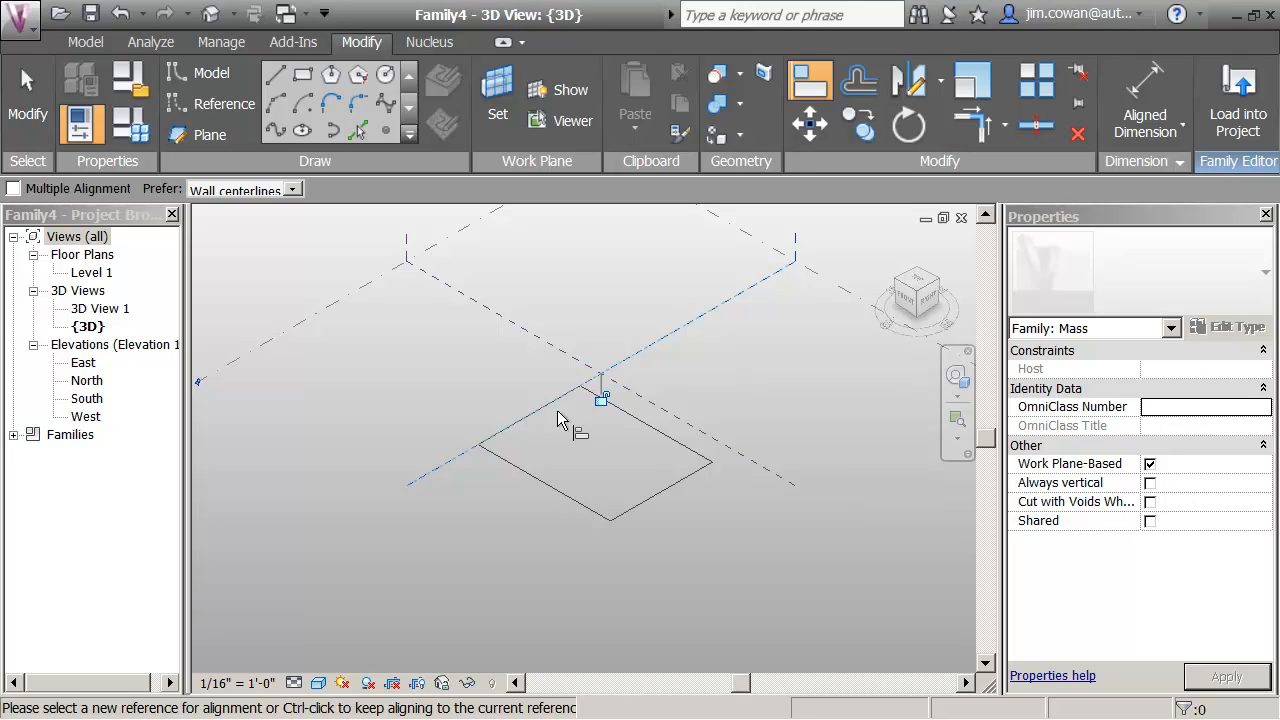
left_click(600, 398)
left_click(665, 411)
left_click(645, 428)
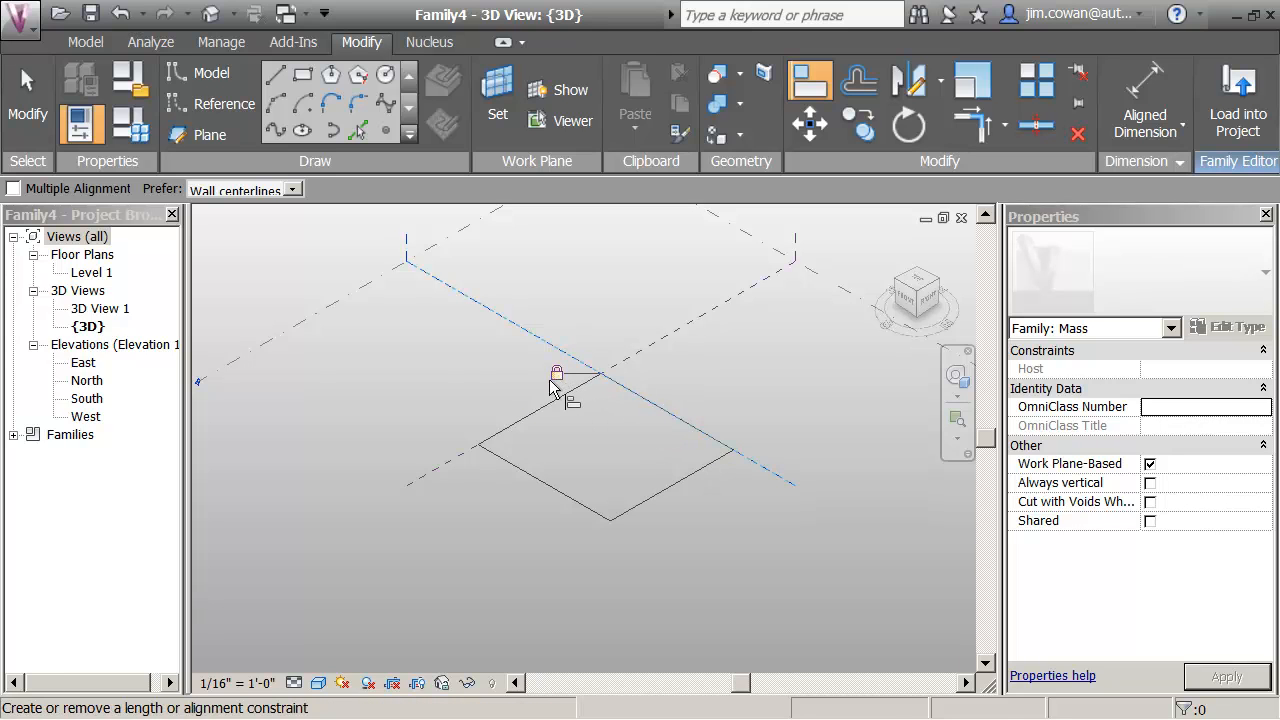
key("Escape")
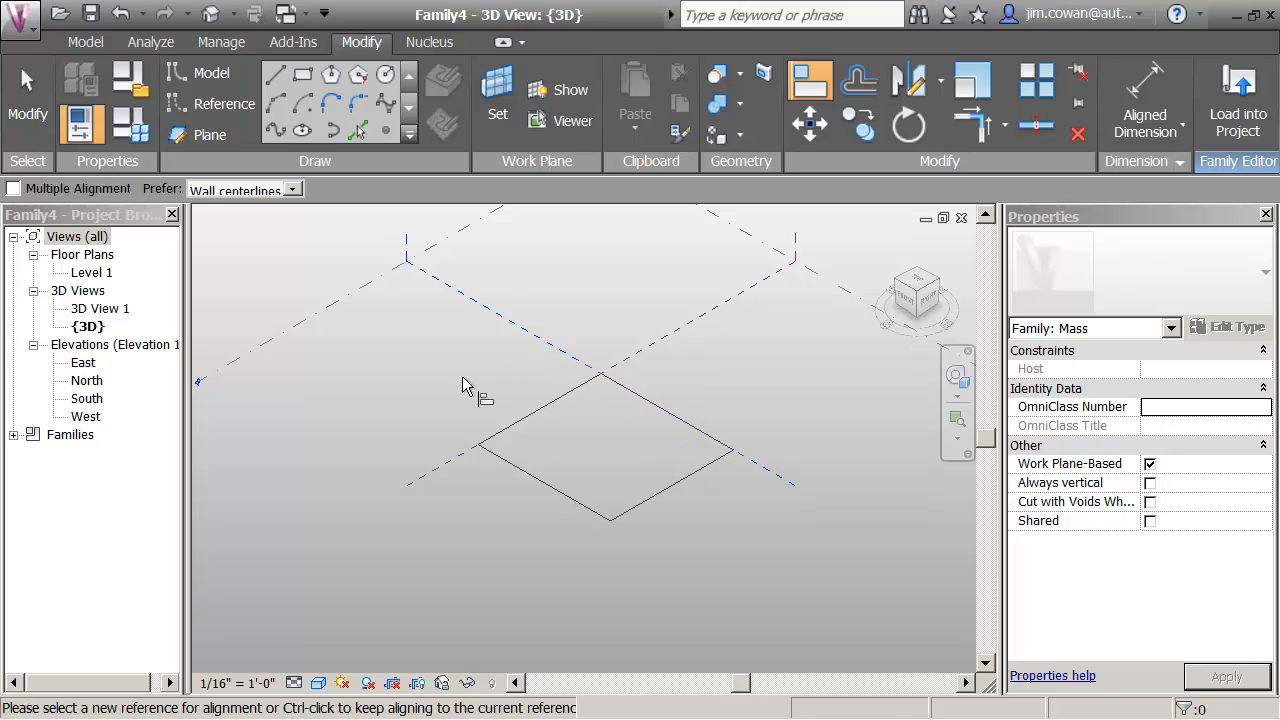
key("Escape")
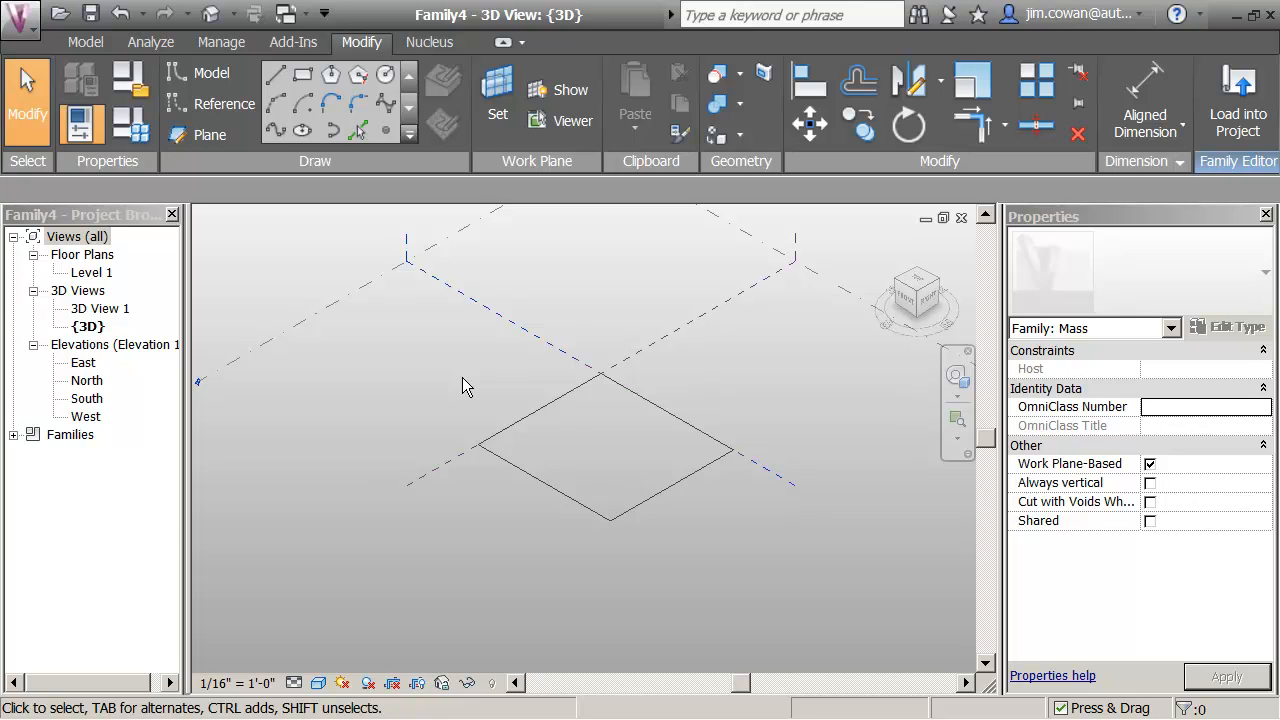
Add aligned dimensions from each reference plane to the rectangle's opposite parallel edge, covering both its depth and width
left_click(1143, 105)
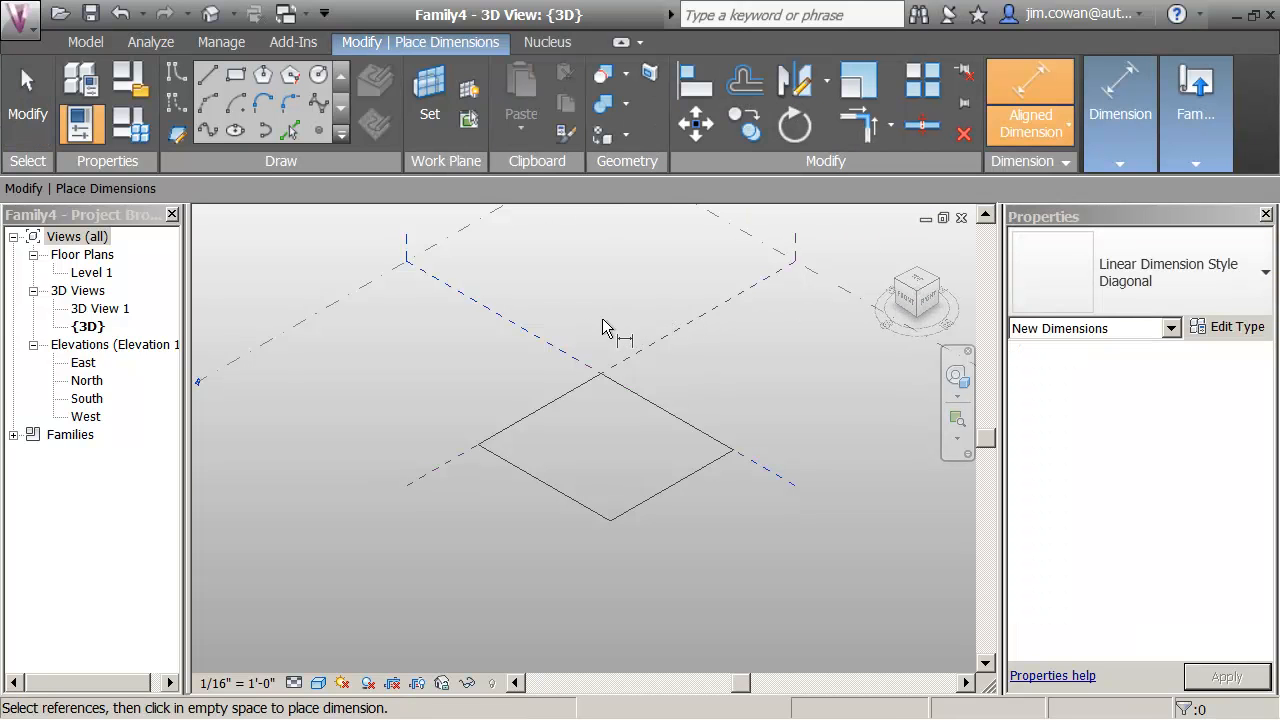
left_click(549, 337)
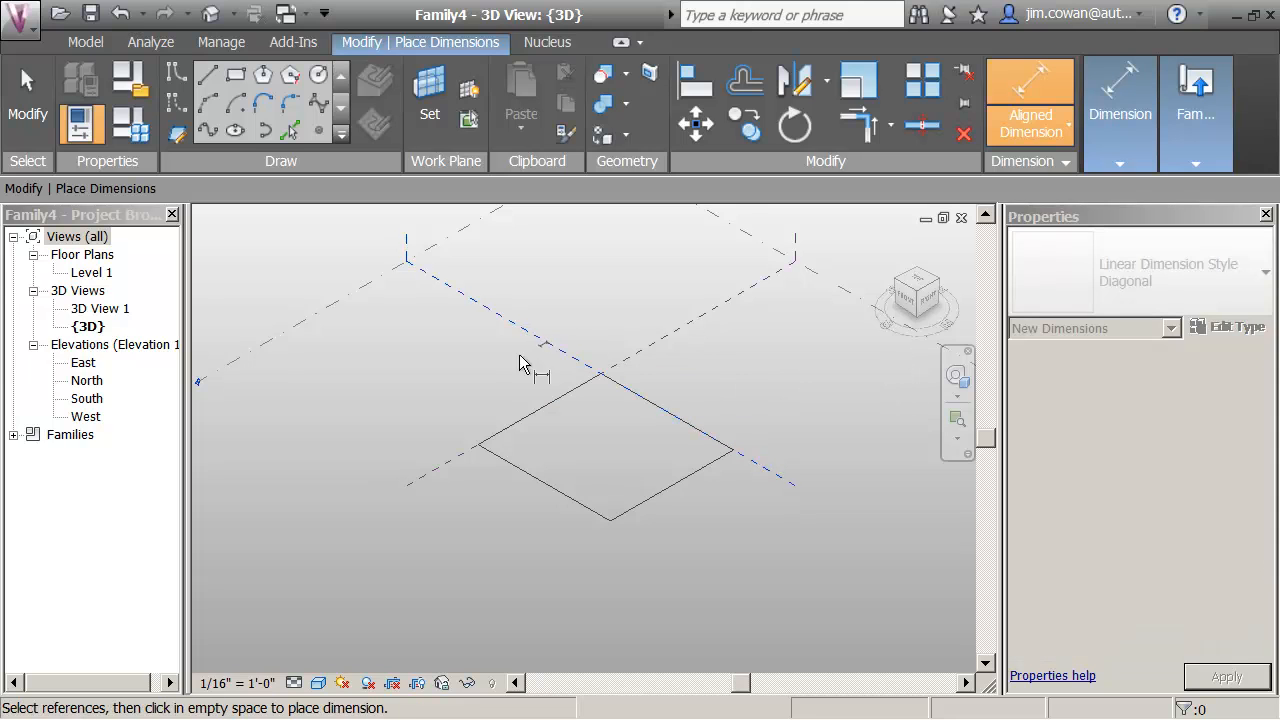
left_click(498, 463)
left_click(435, 425)
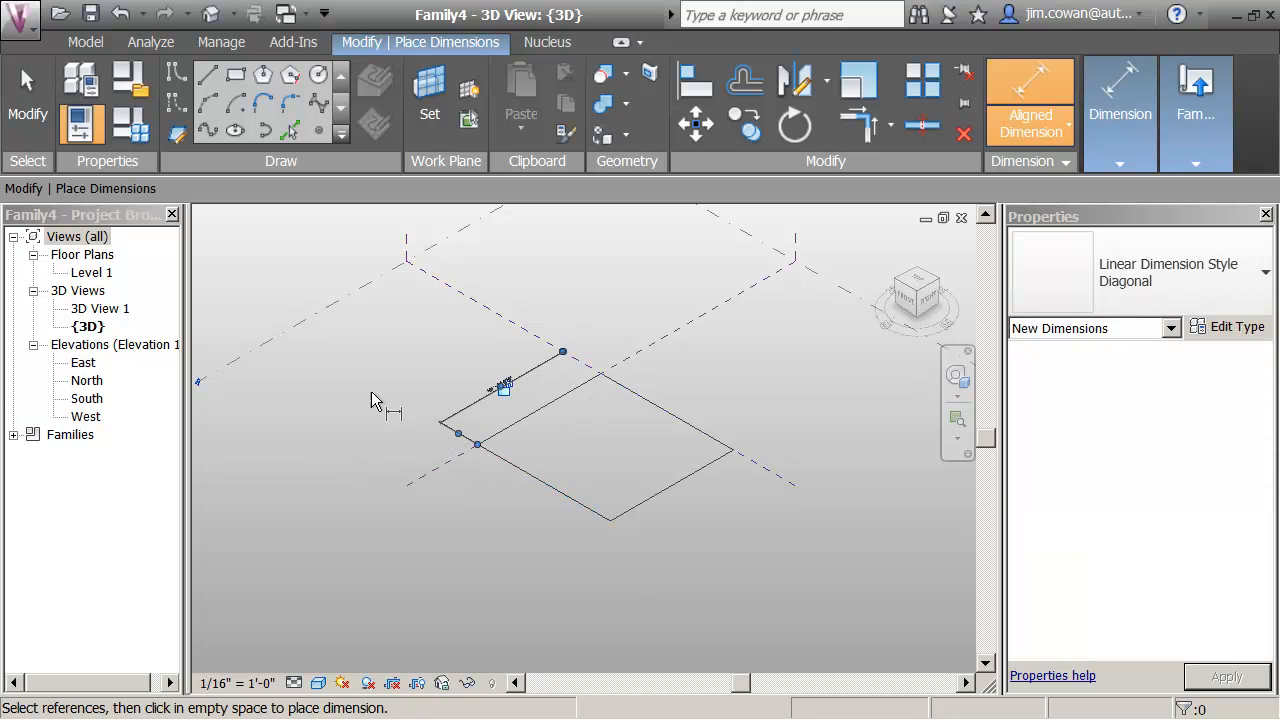
left_click(429, 472)
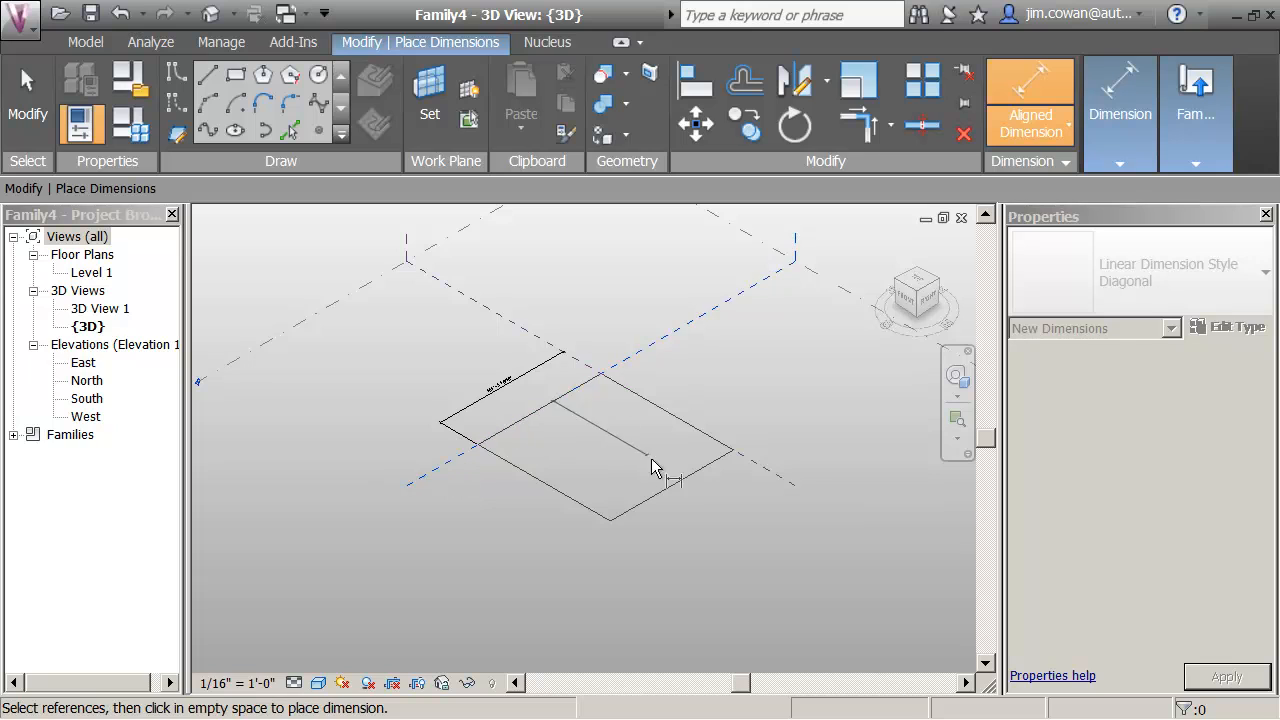
left_click(653, 497)
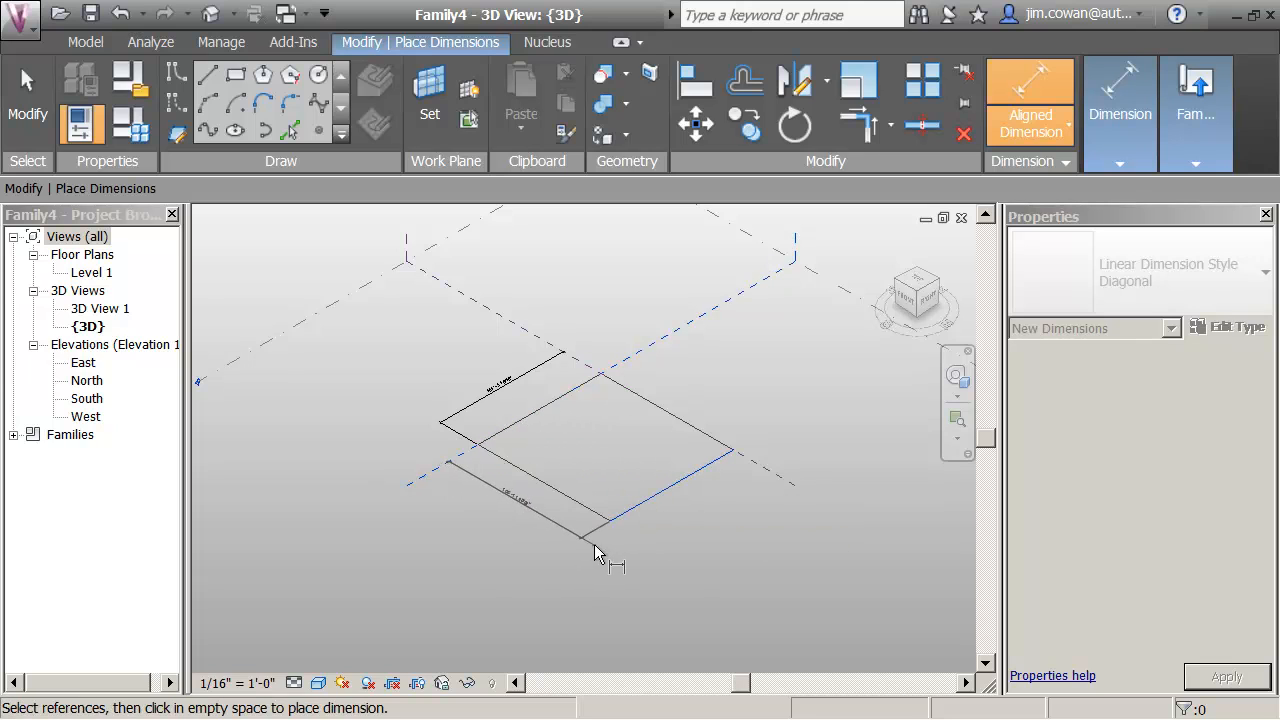
left_click(593, 544)
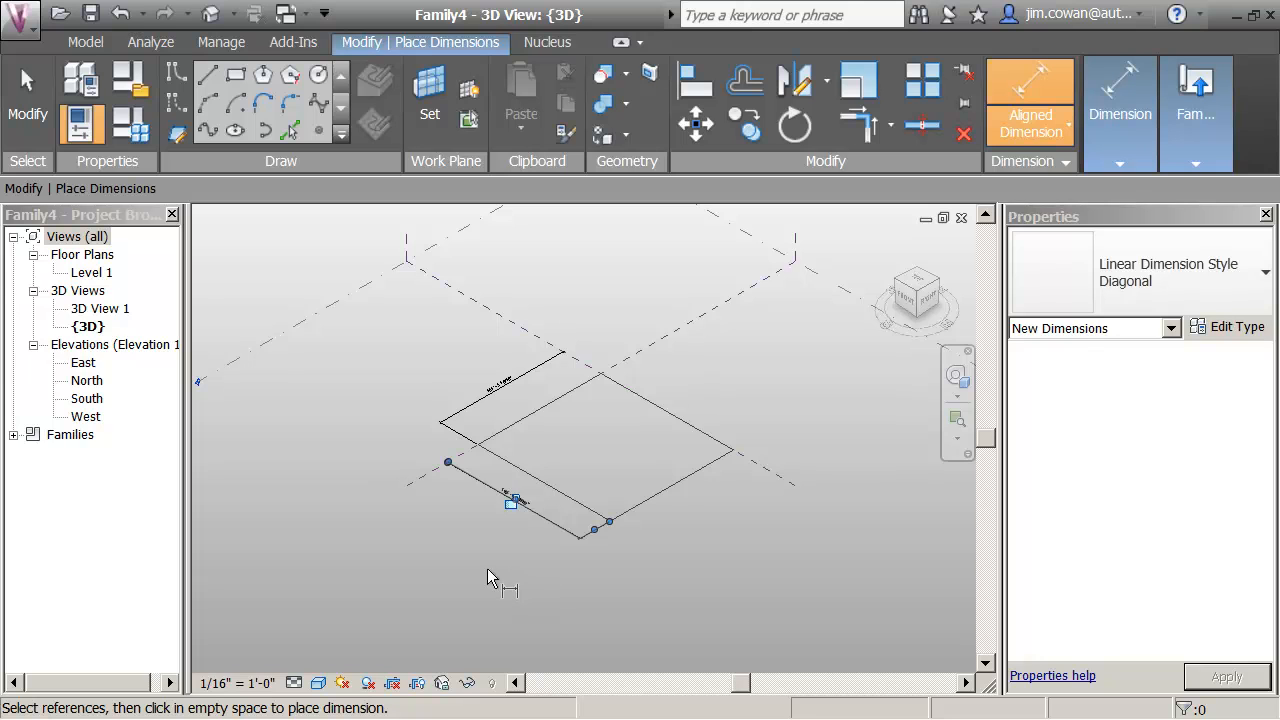
key("Escape")
key("Escape")
Label the upper dimension with a new instance family parameter named "class depth", grouped under Dimensions
scroll(487, 569, "up", 2)
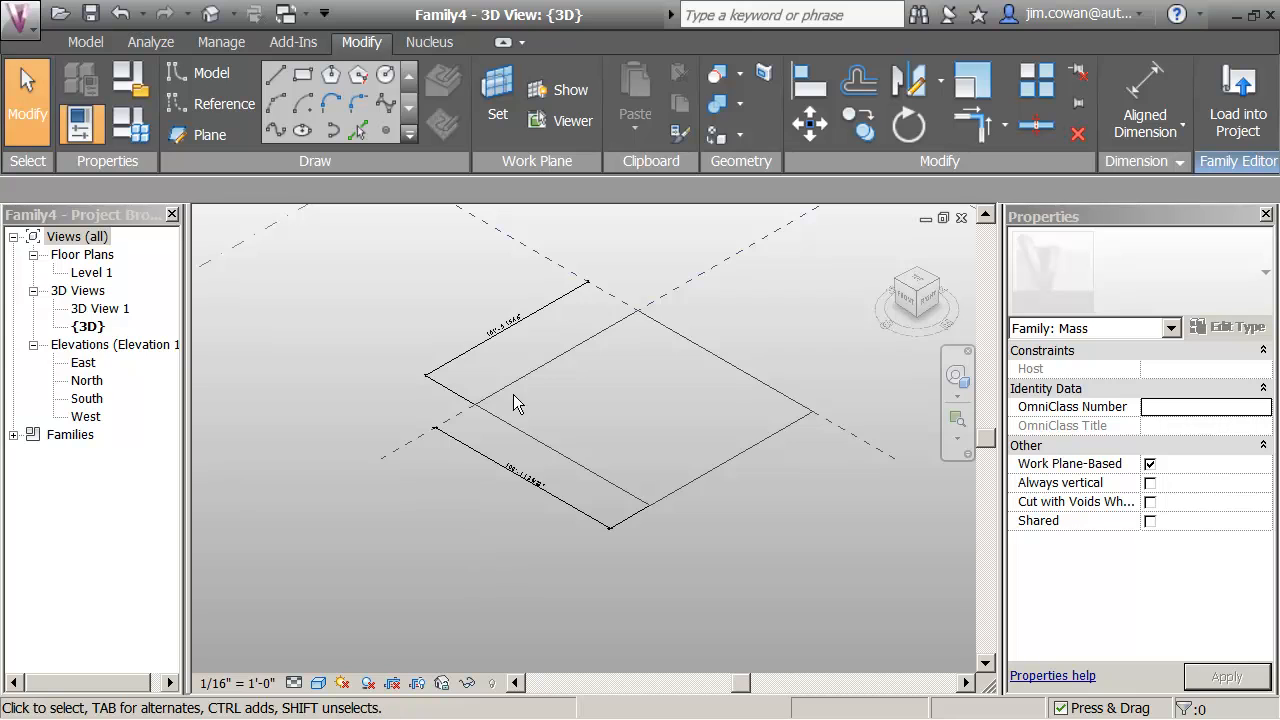
left_click(552, 310)
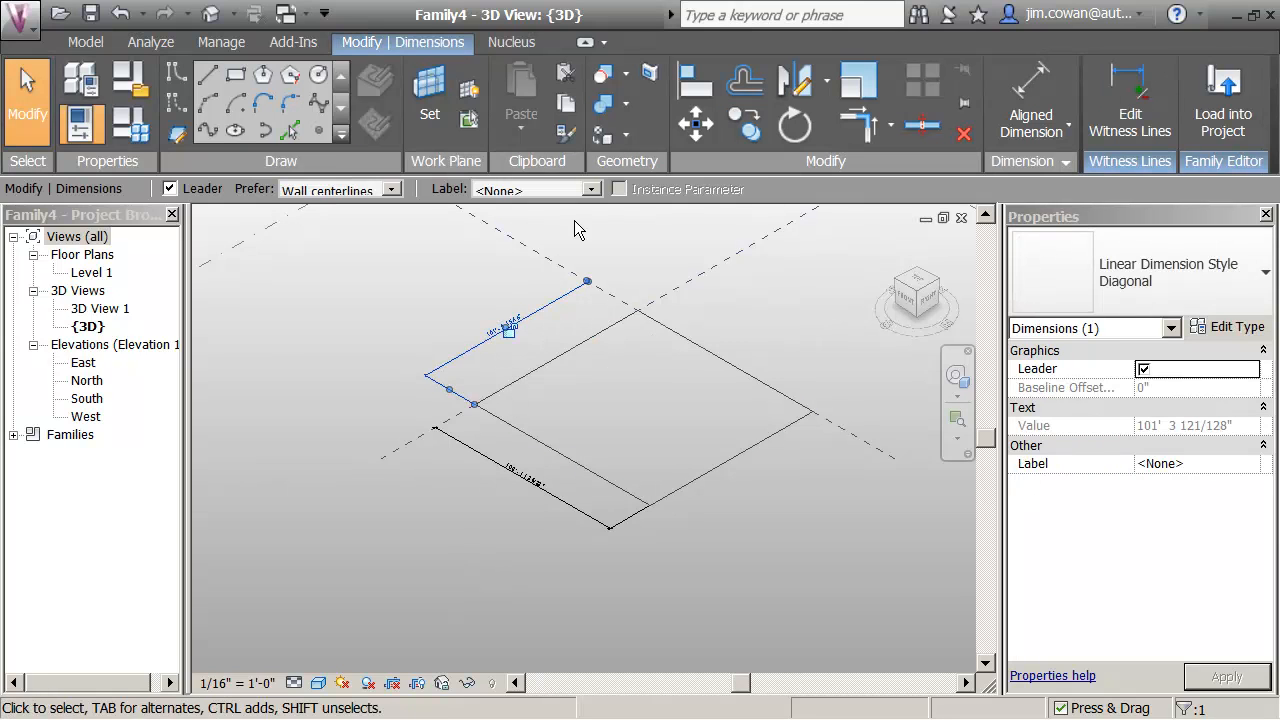
left_click(593, 195)
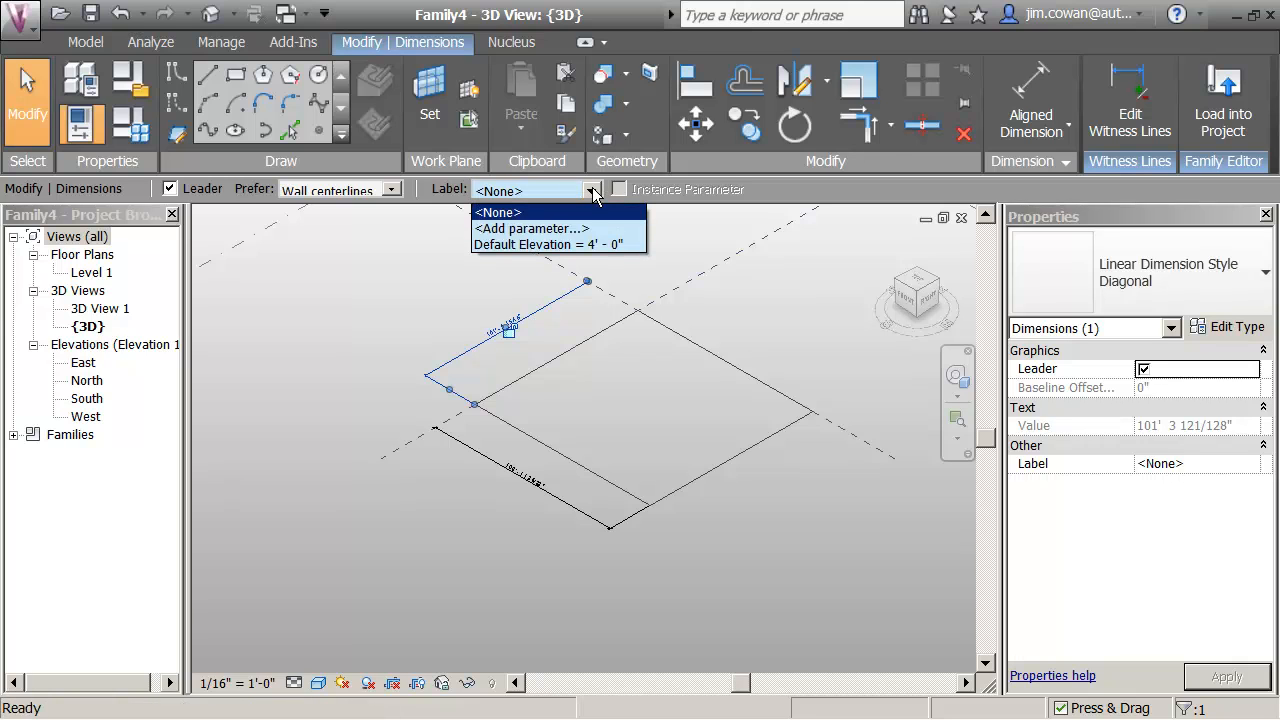
left_click(548, 232)
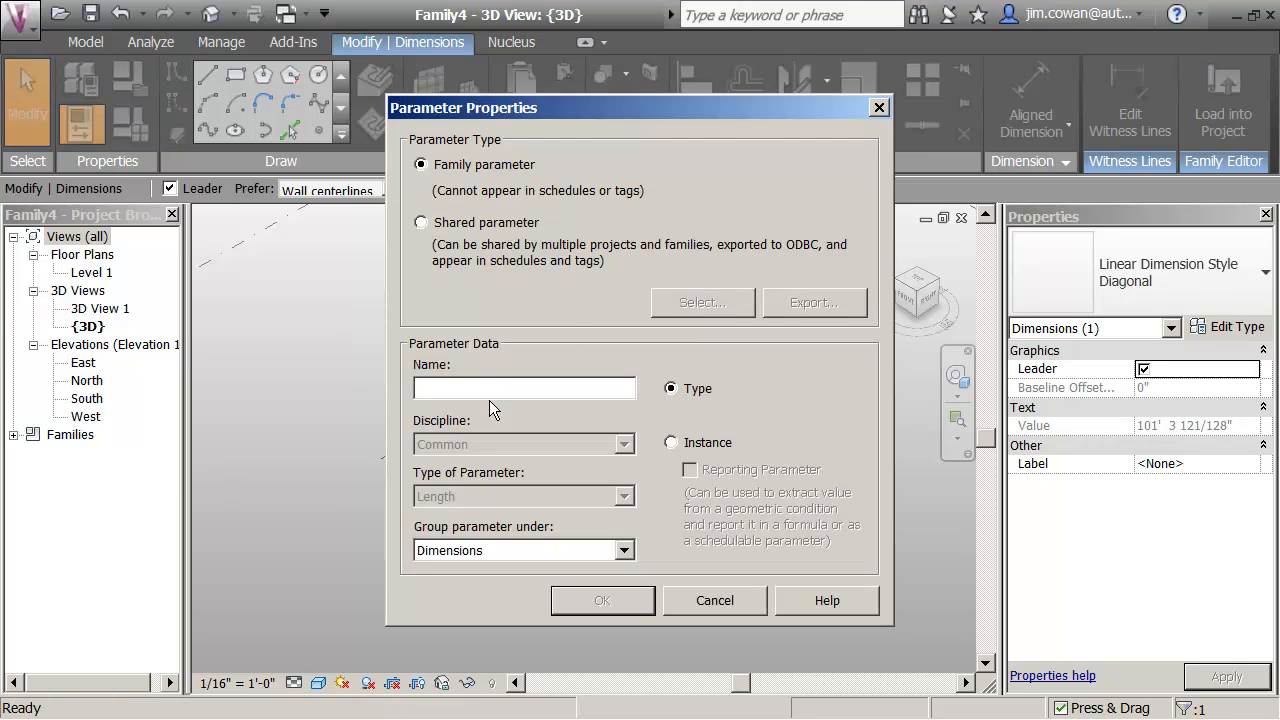
type("class depth")
left_click(671, 443)
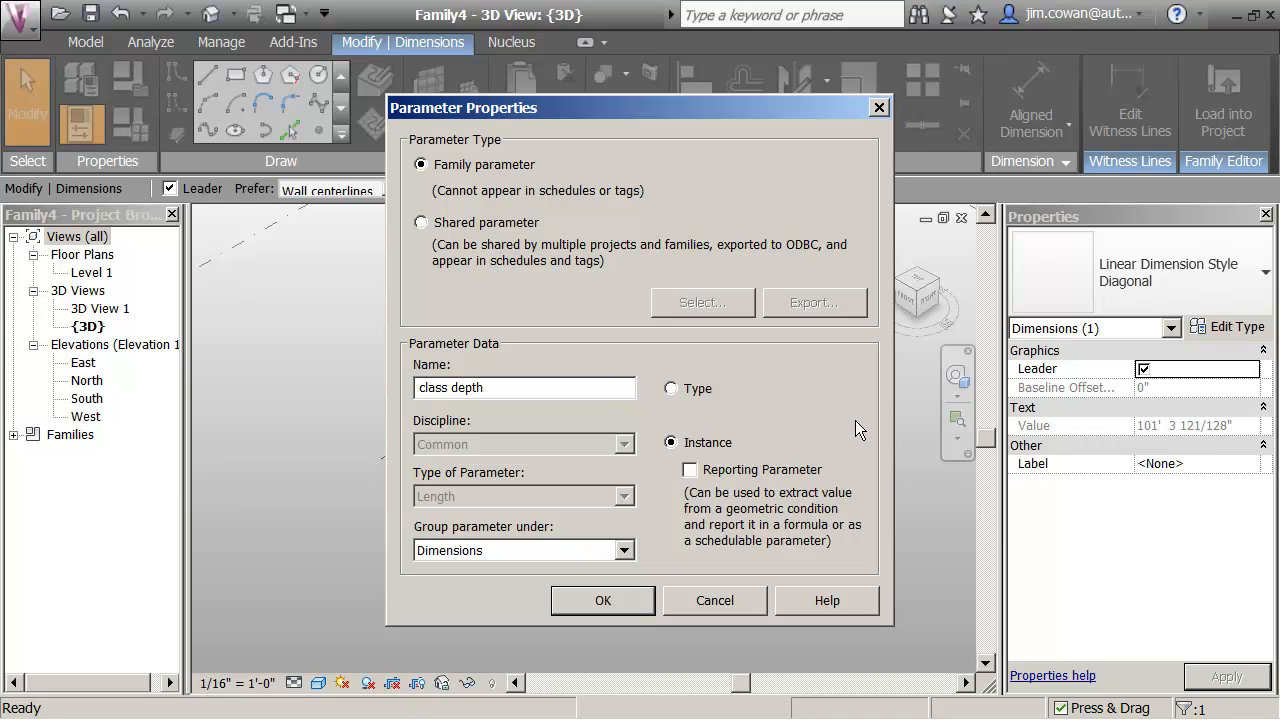
left_click(632, 608)
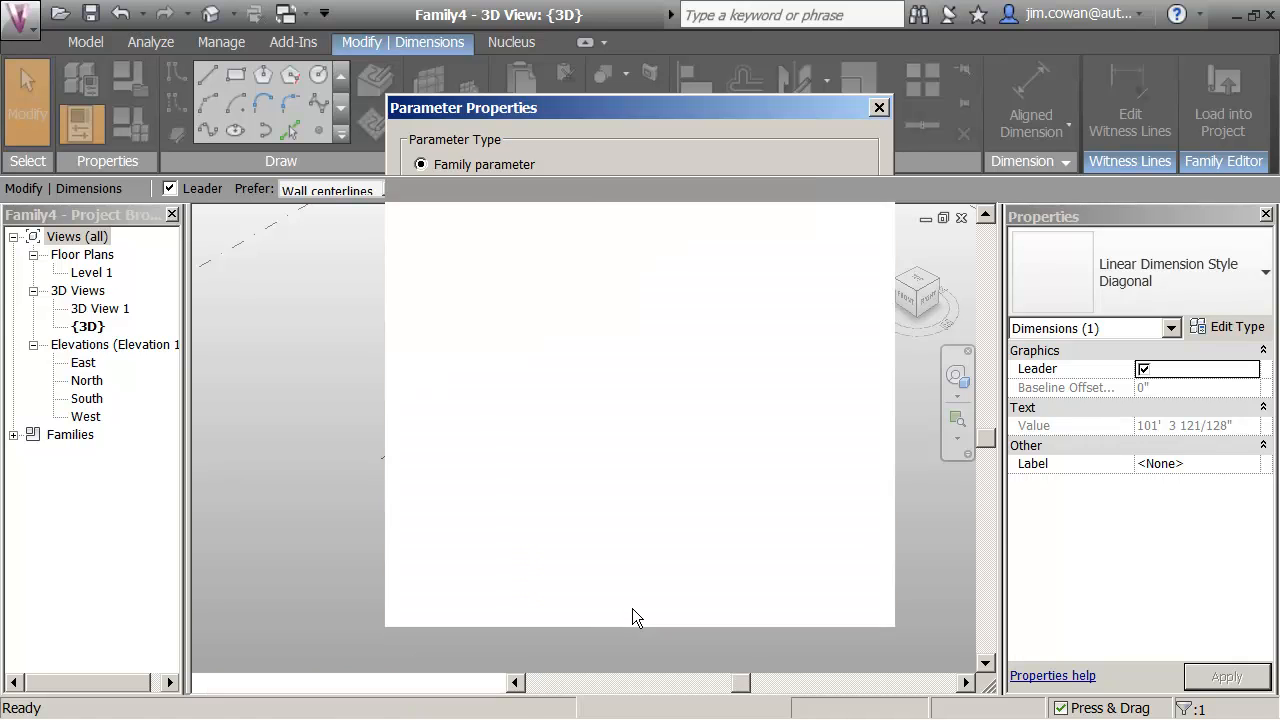
left_click(374, 430)
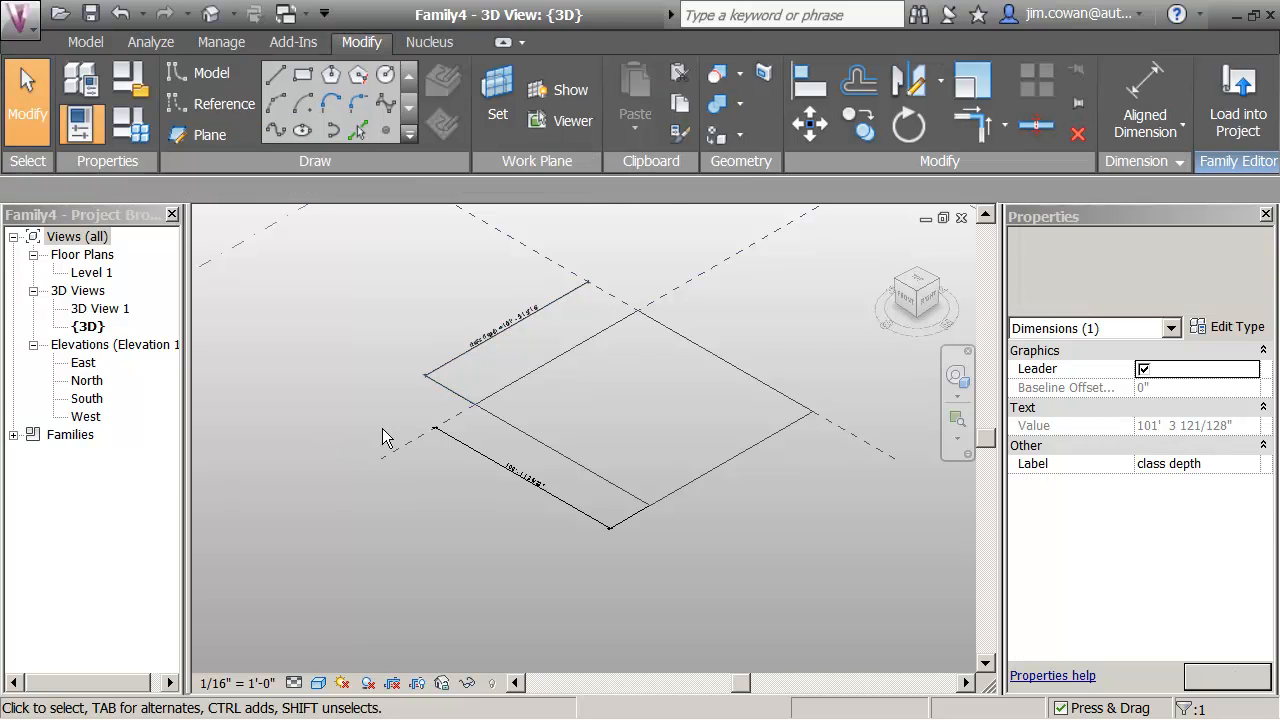
Label the lower dimension with a new instance family parameter named "class width", grouped under Dimensions
left_click(510, 482)
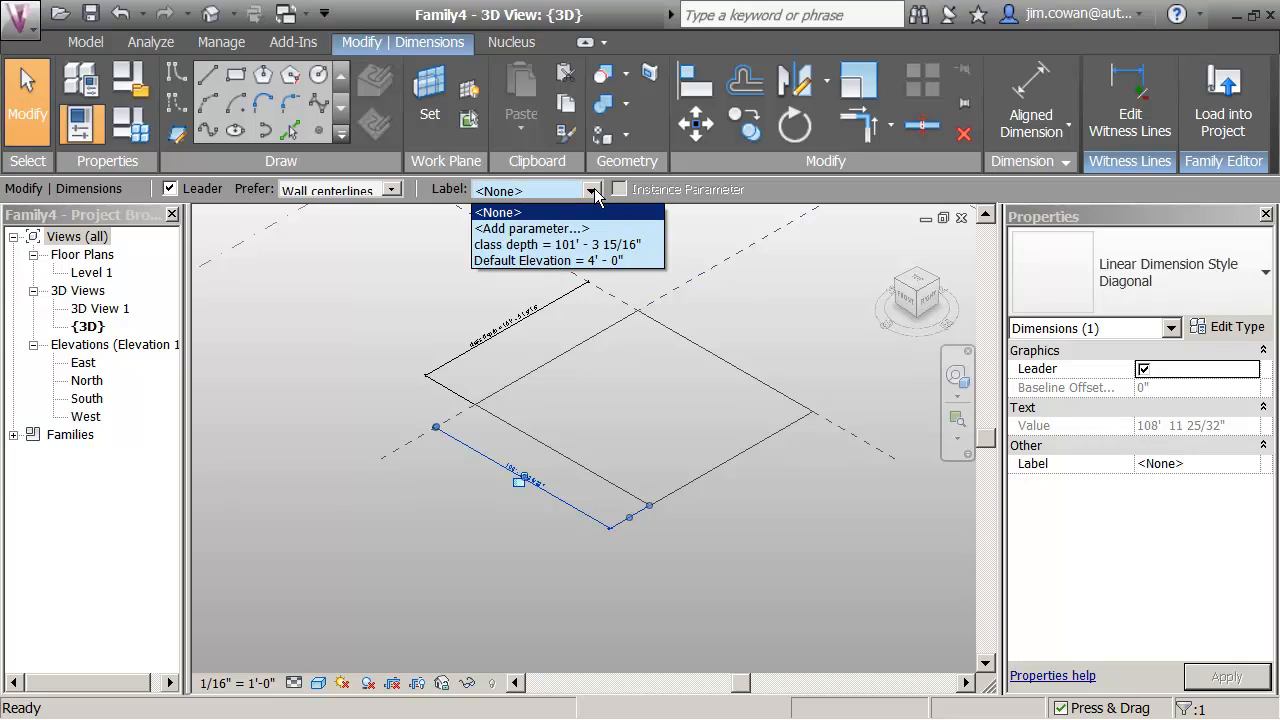
left_click(527, 228)
type("cl")
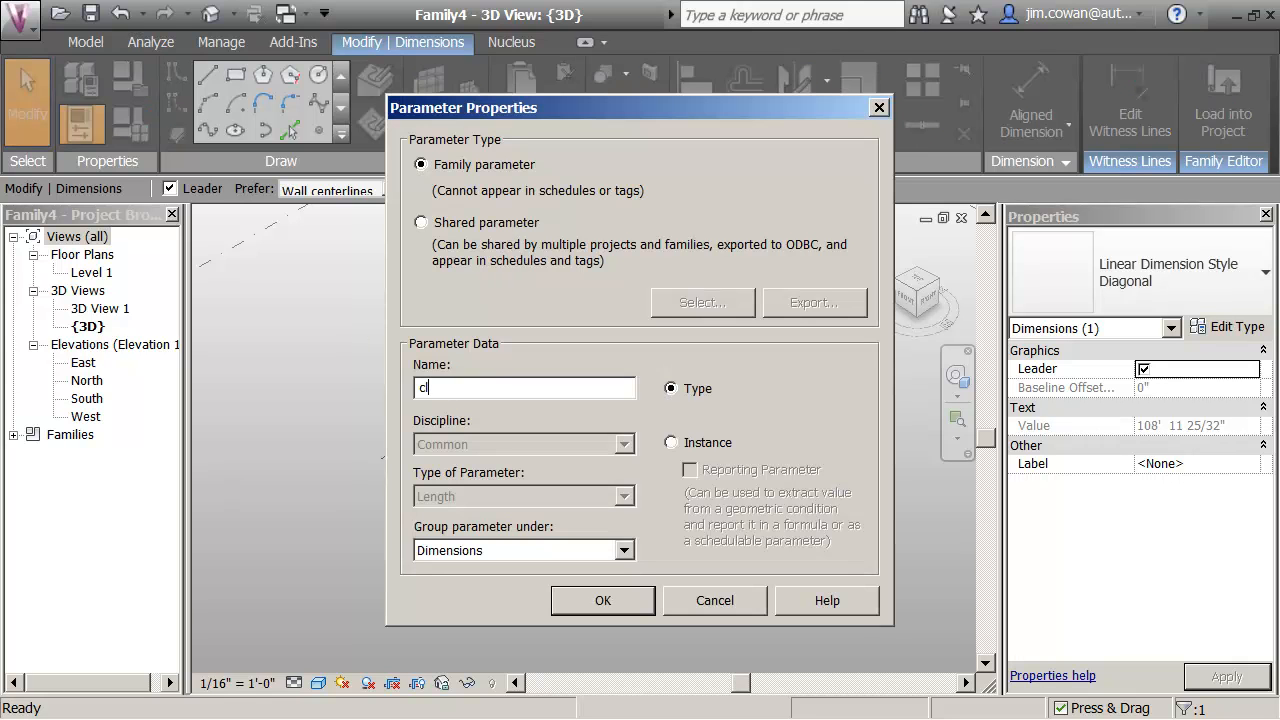
type("ass width")
left_click(676, 442)
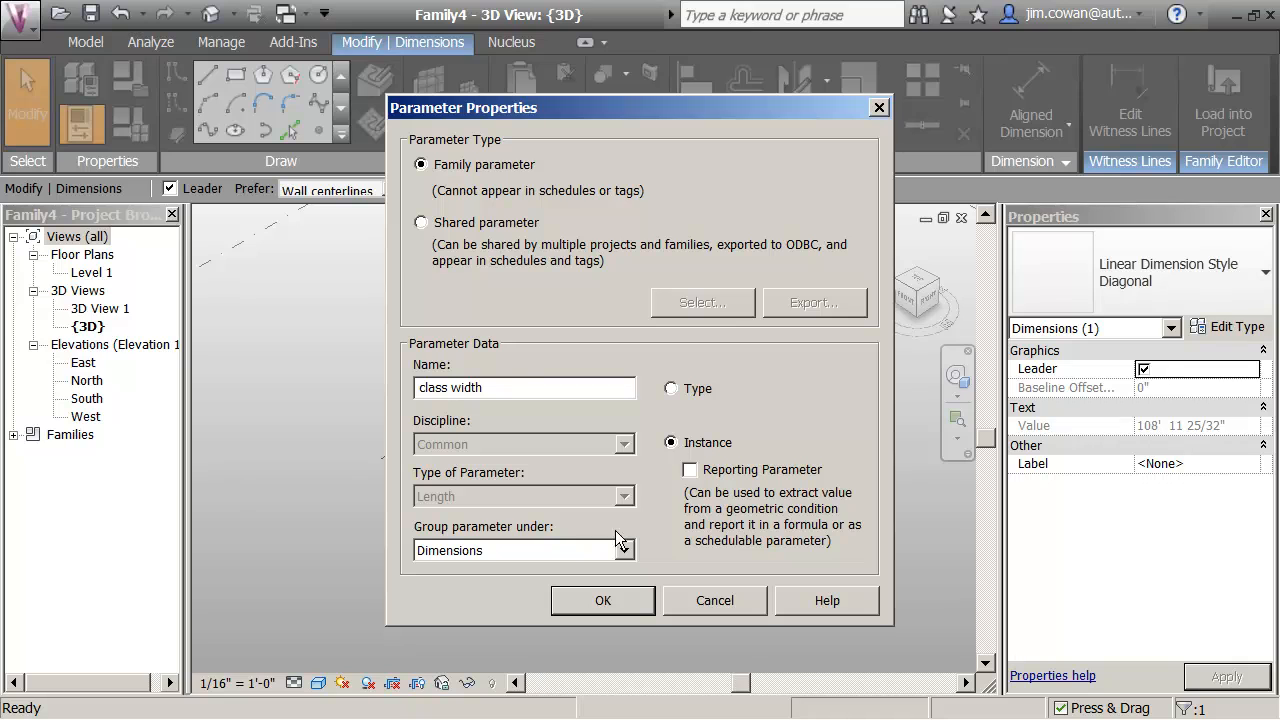
left_click(582, 602)
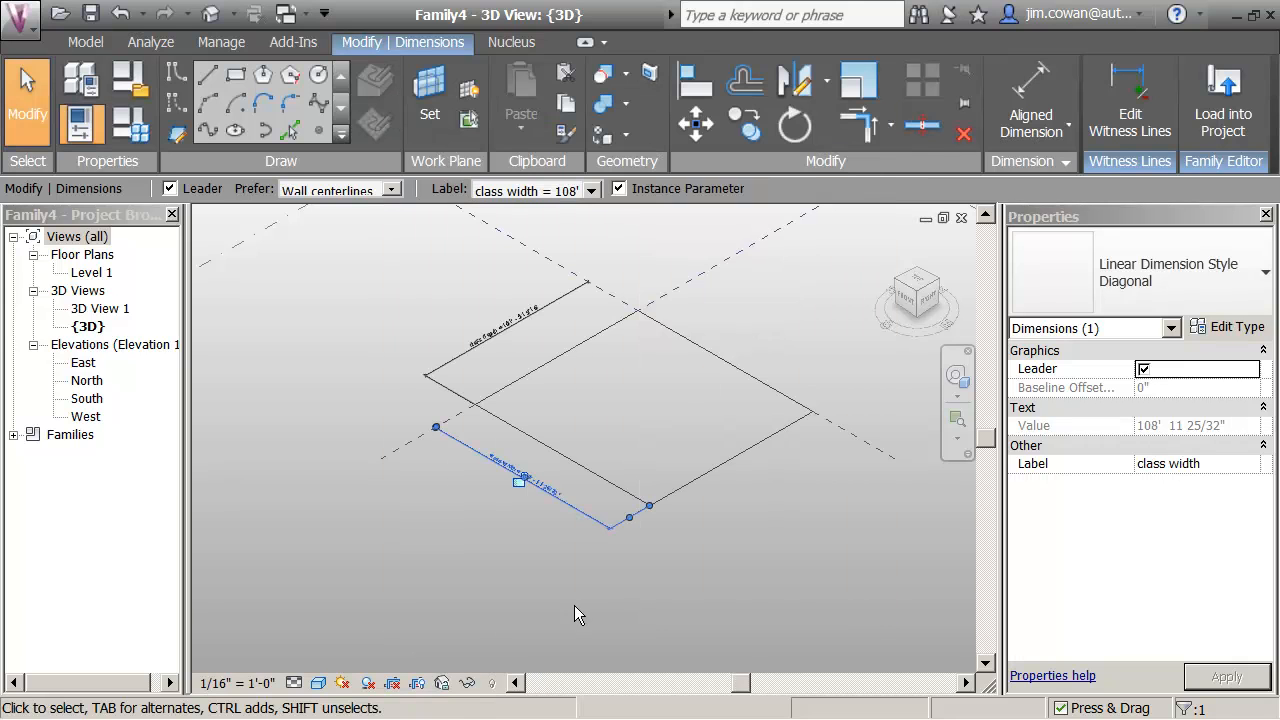
left_click(511, 554)
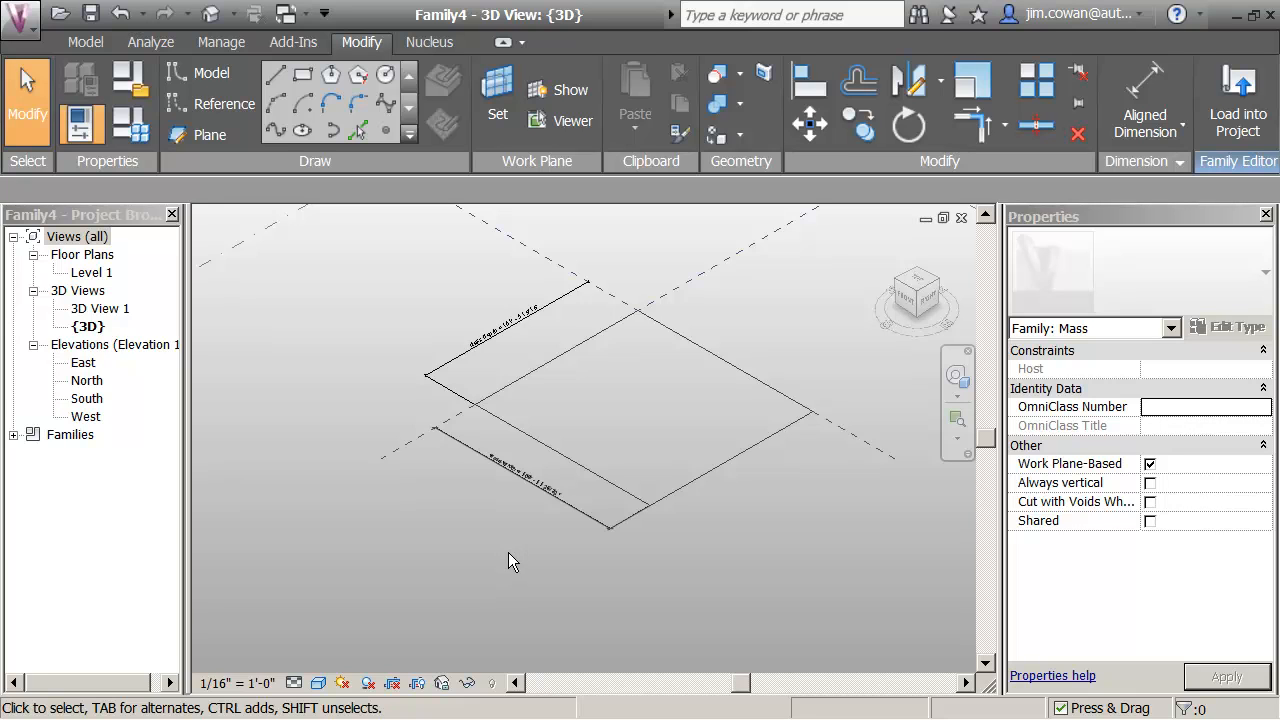
Create a solid form from the chain of four rectangle lines
key("Tab")
left_click(568, 459)
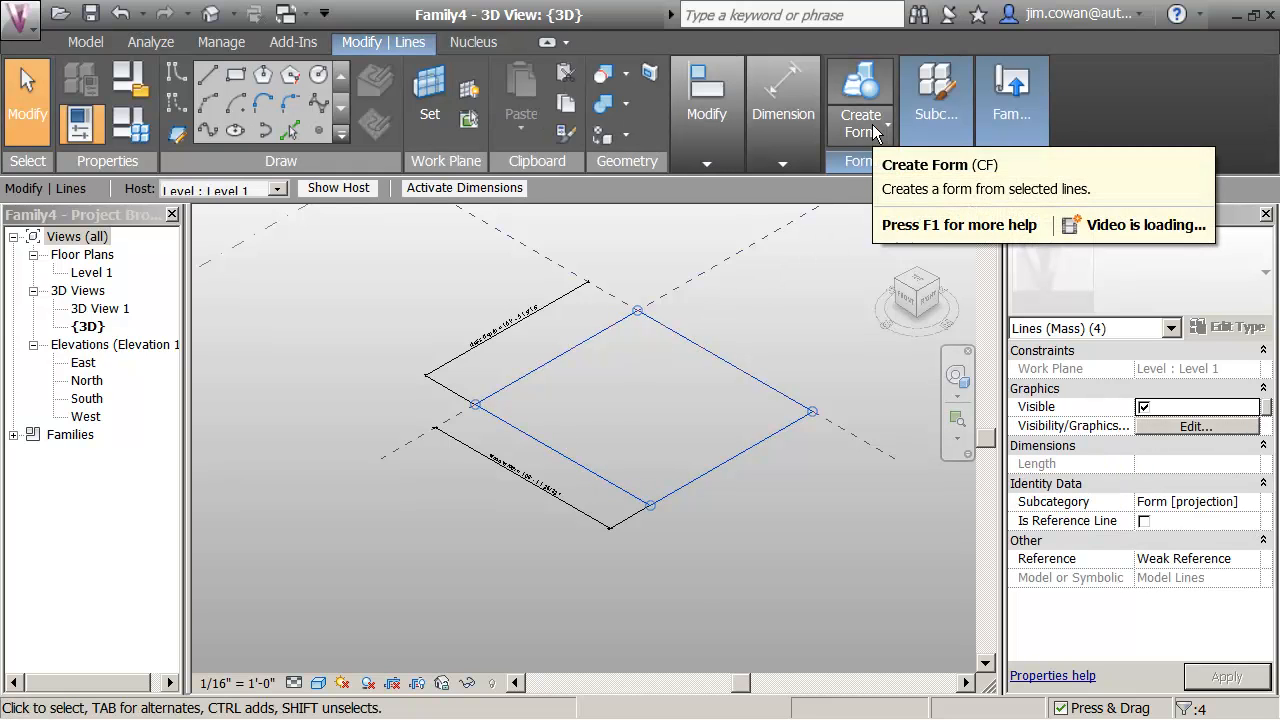
left_click(872, 126)
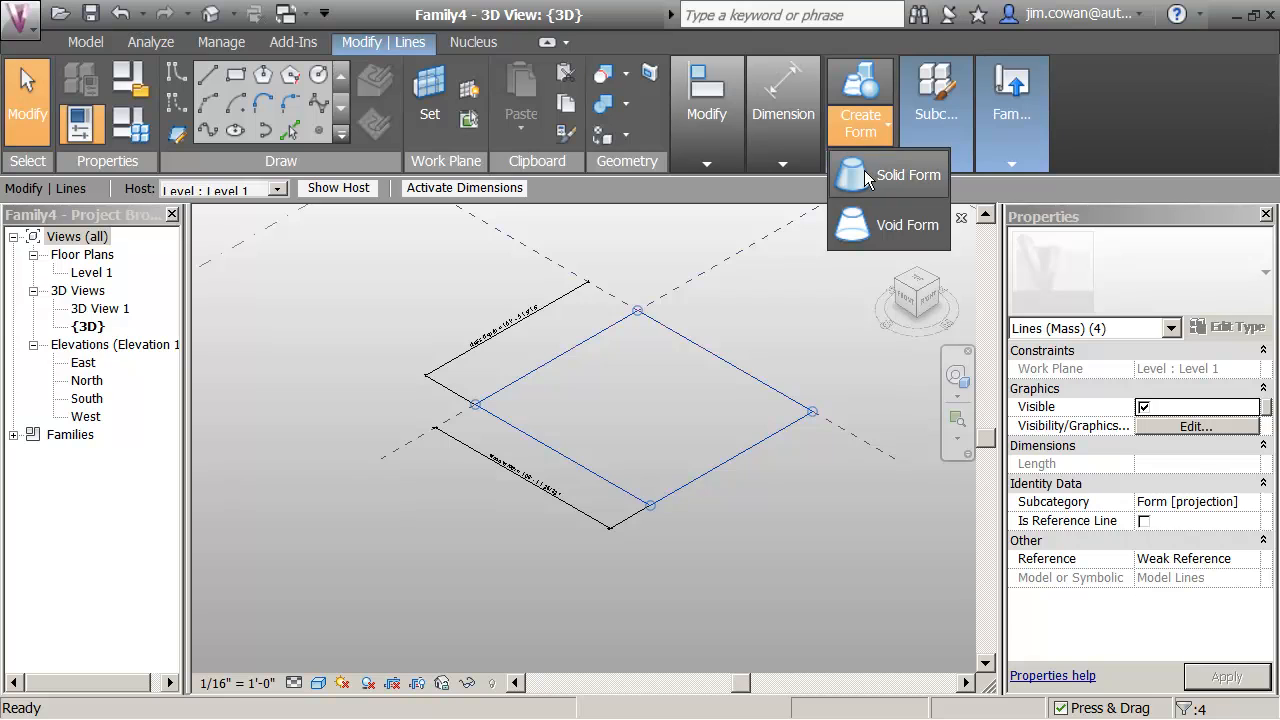
left_click(856, 179)
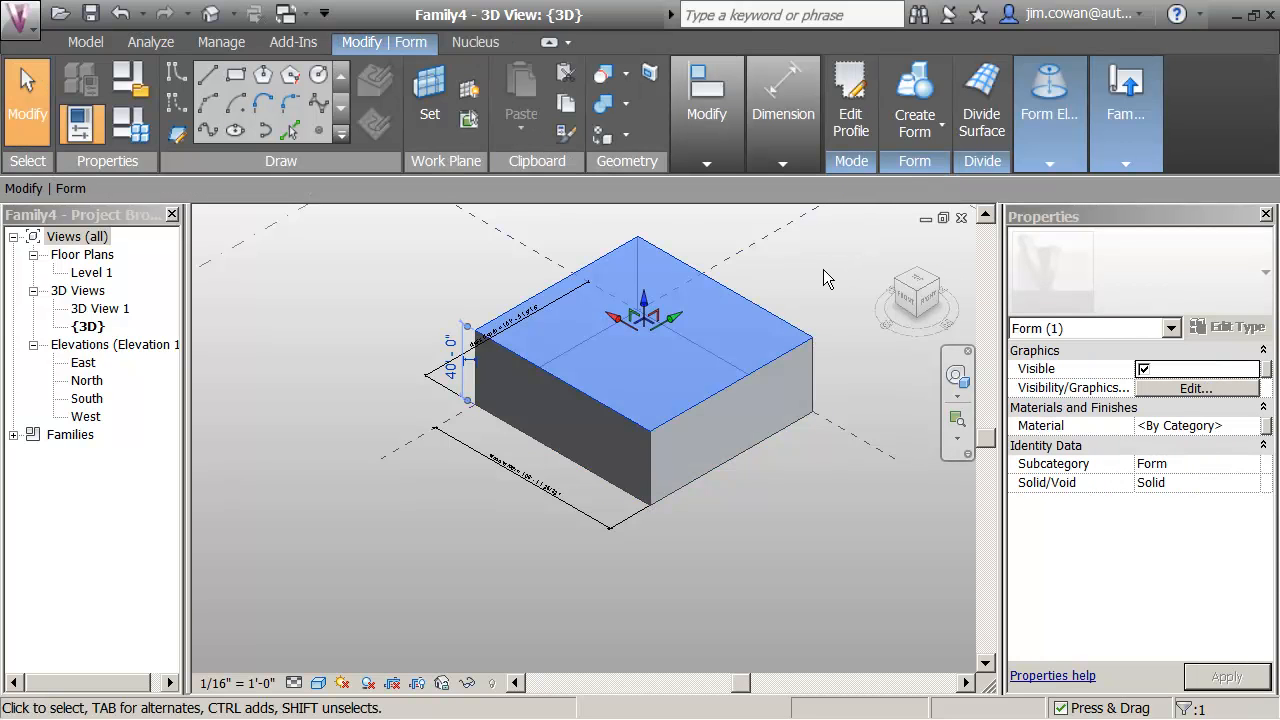
left_click(823, 269)
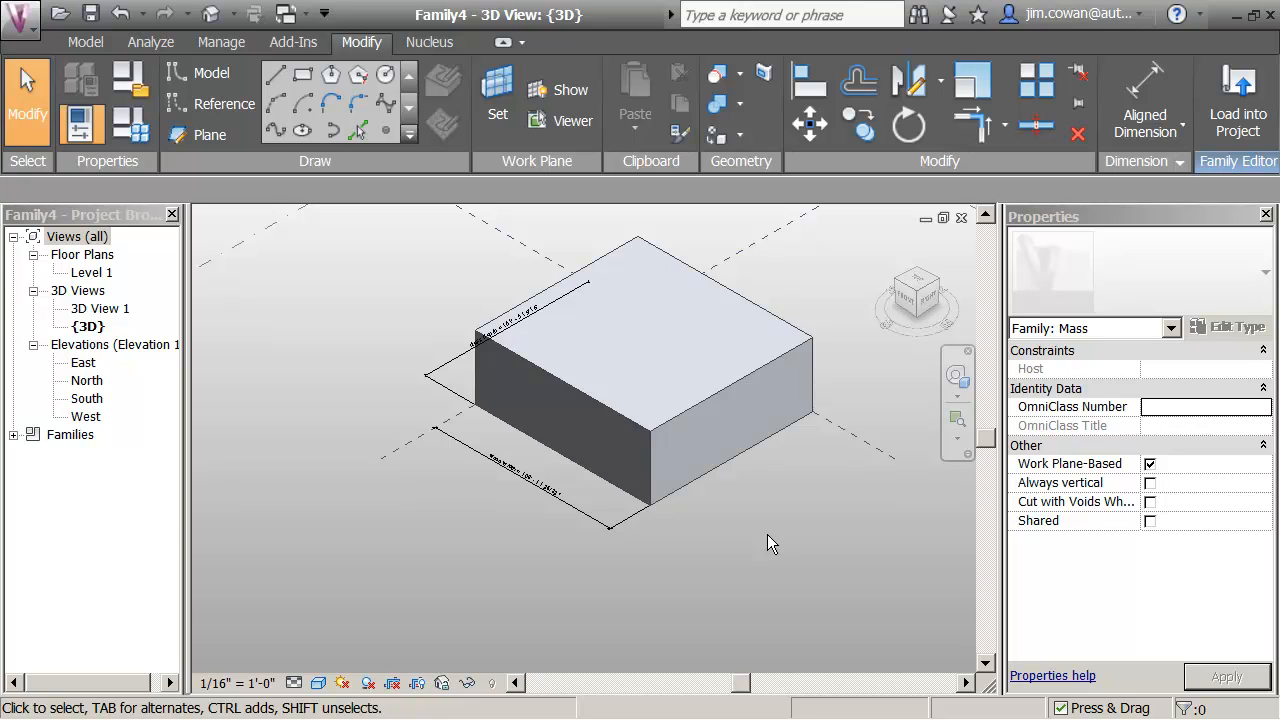
Make the temporary height dimension of the form's top face permanent
left_click(622, 330)
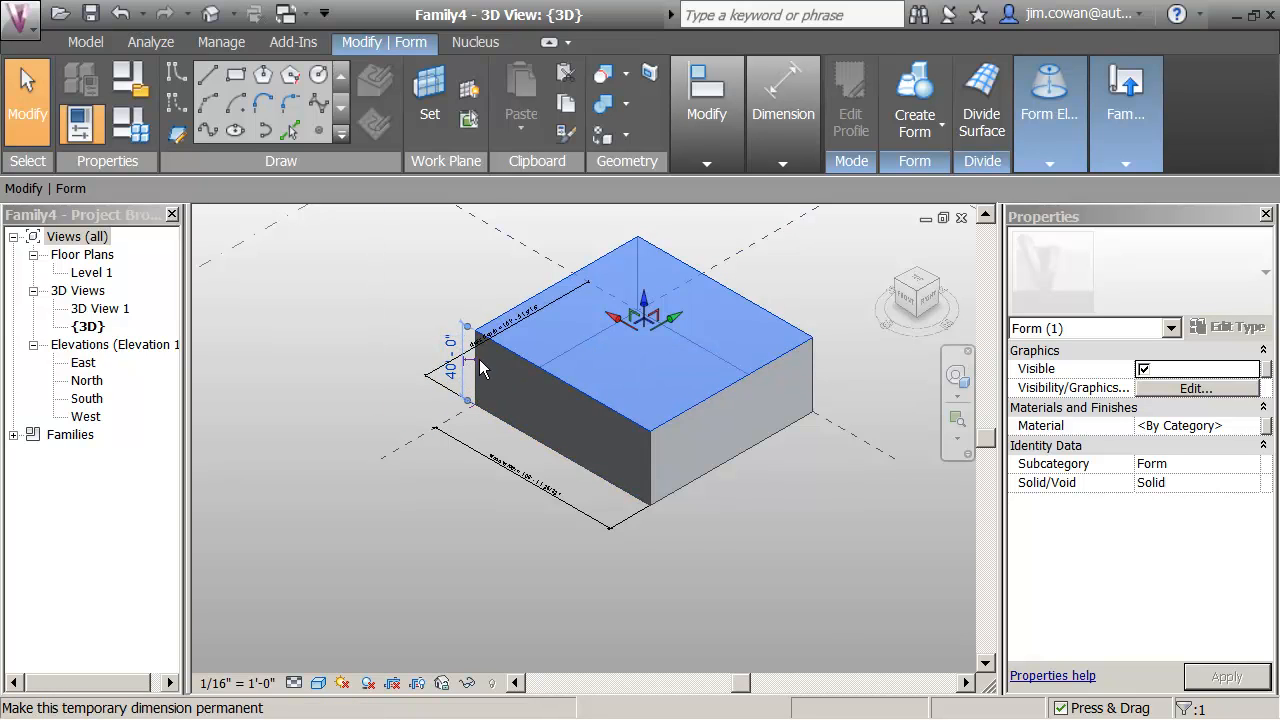
scroll(479, 359, "up", 3)
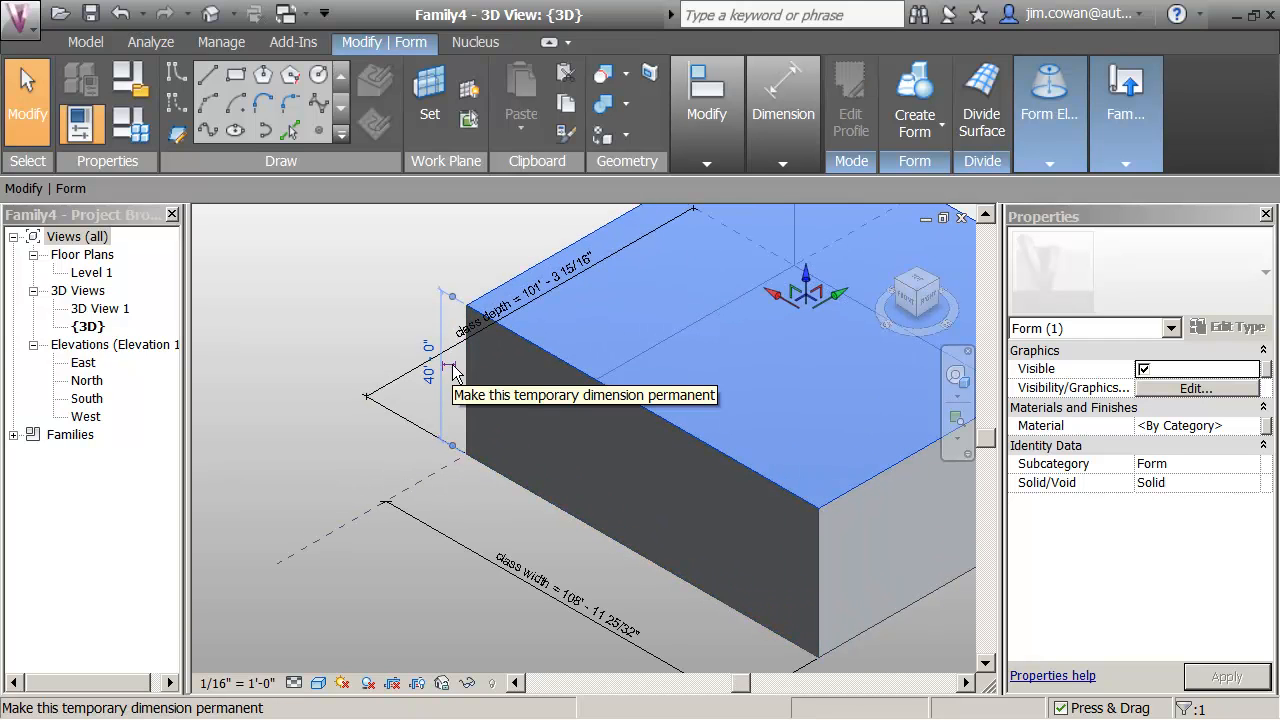
left_click(452, 369)
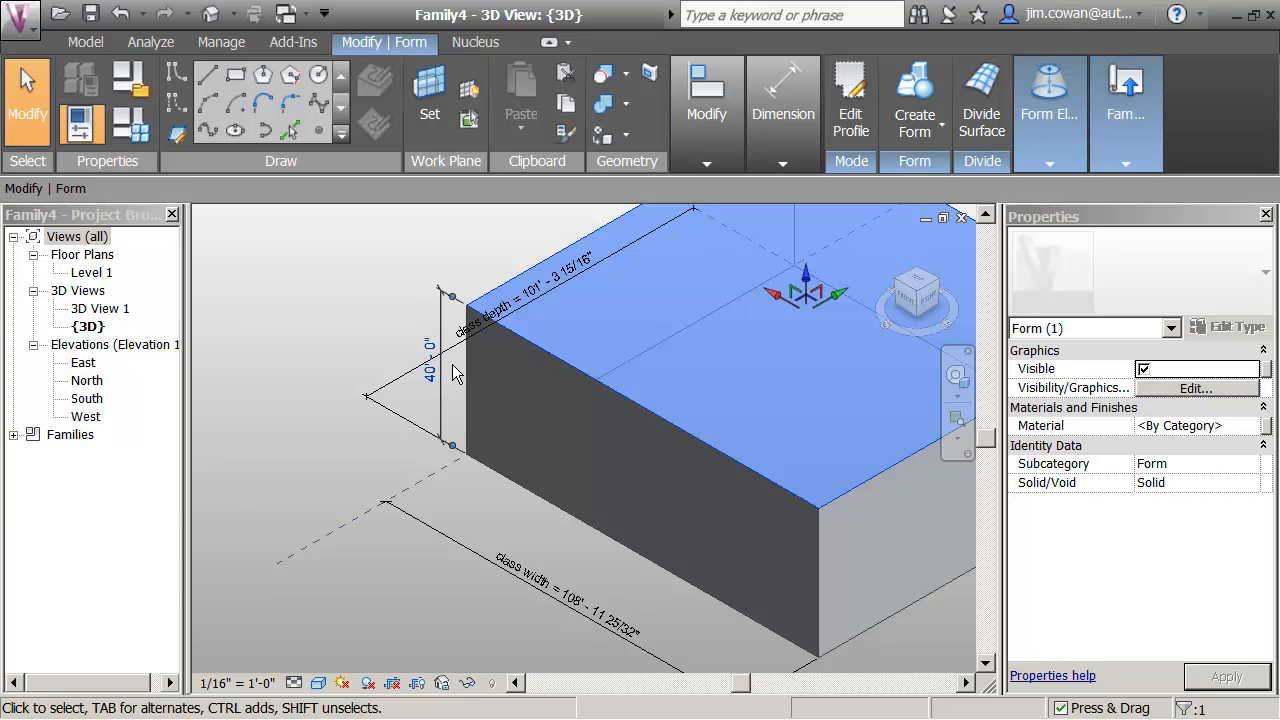
left_click(375, 314)
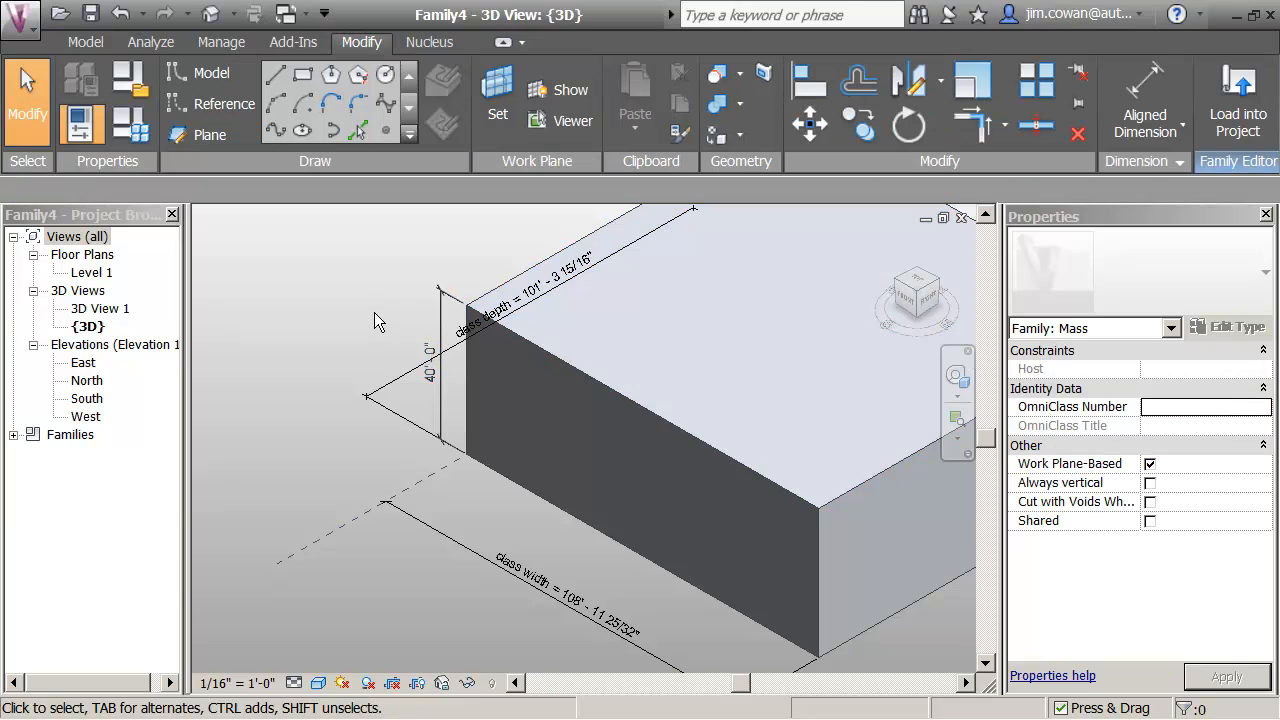
Label the vertical dimension with a new instance family parameter named "class height", grouped under Dimensions
left_click(438, 337)
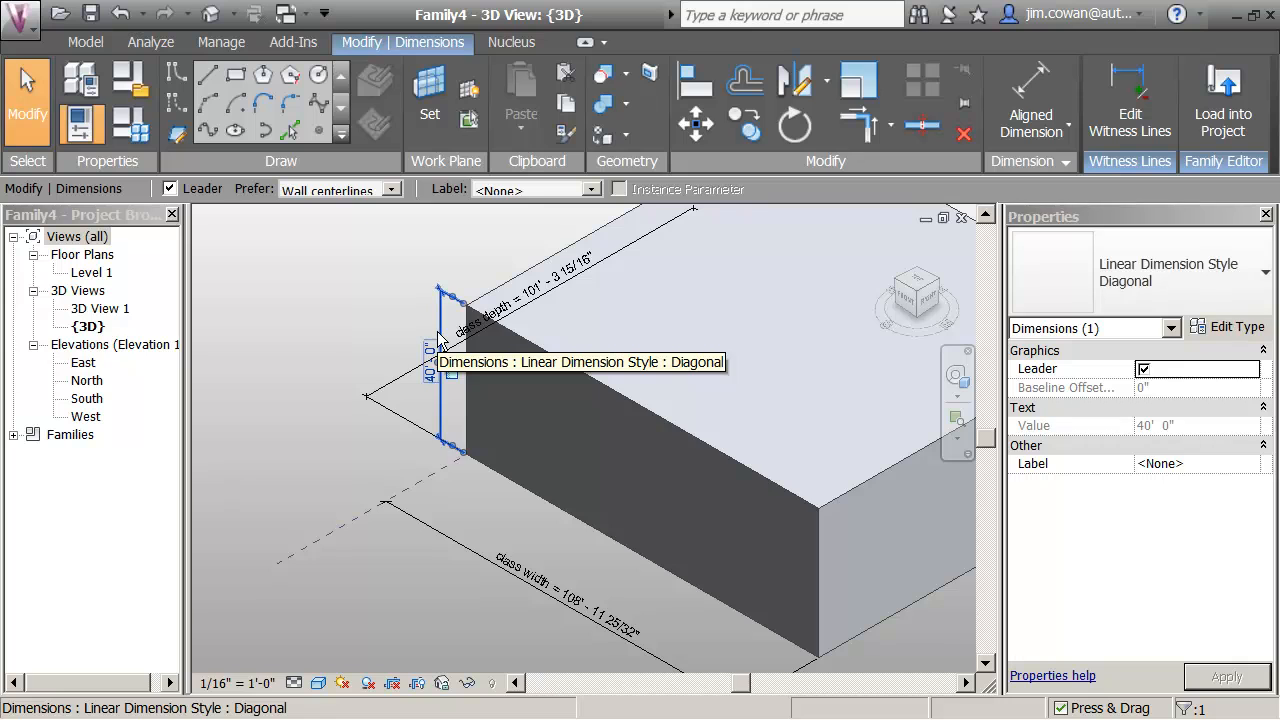
left_click(598, 191)
left_click(525, 229)
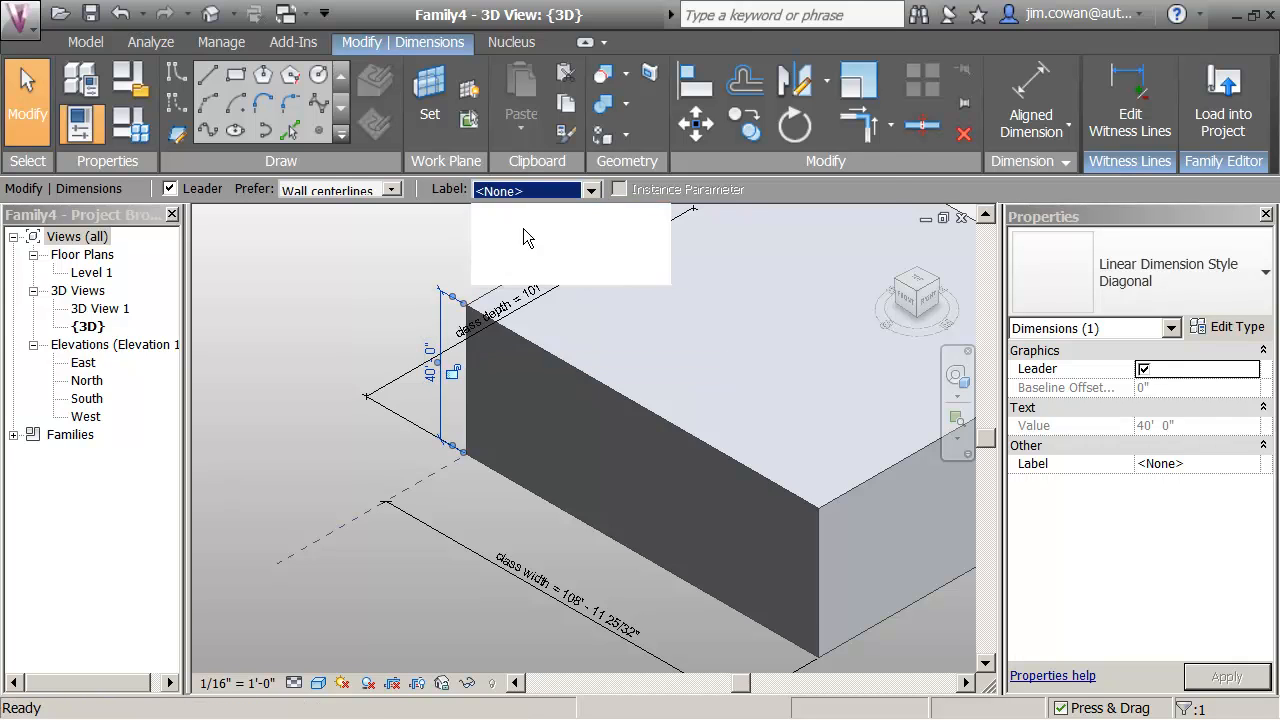
type("class height")
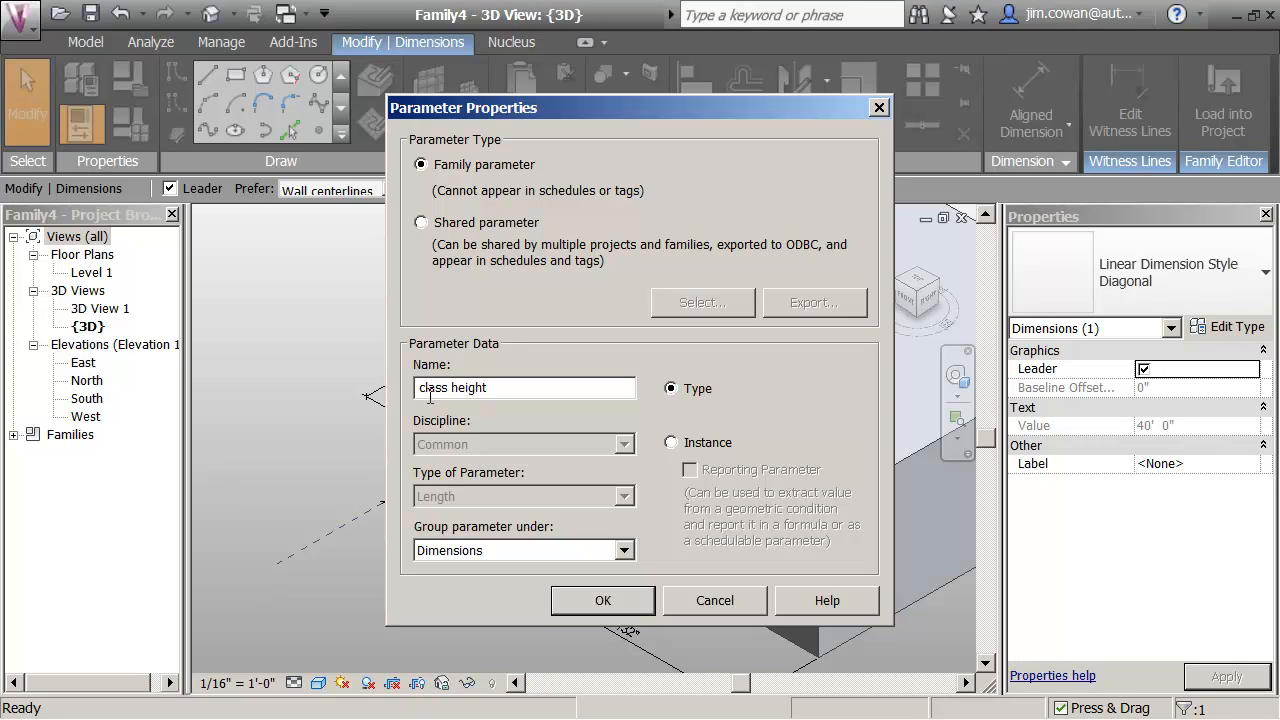
left_click(673, 442)
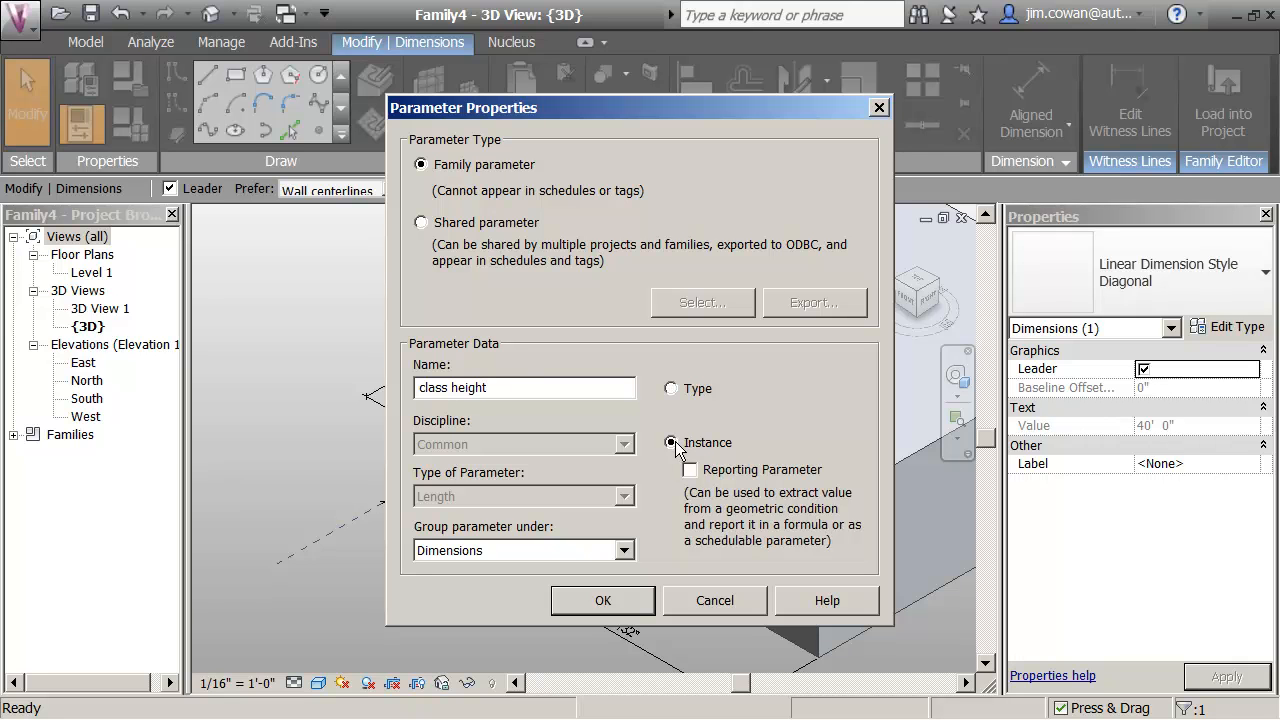
left_click(603, 600)
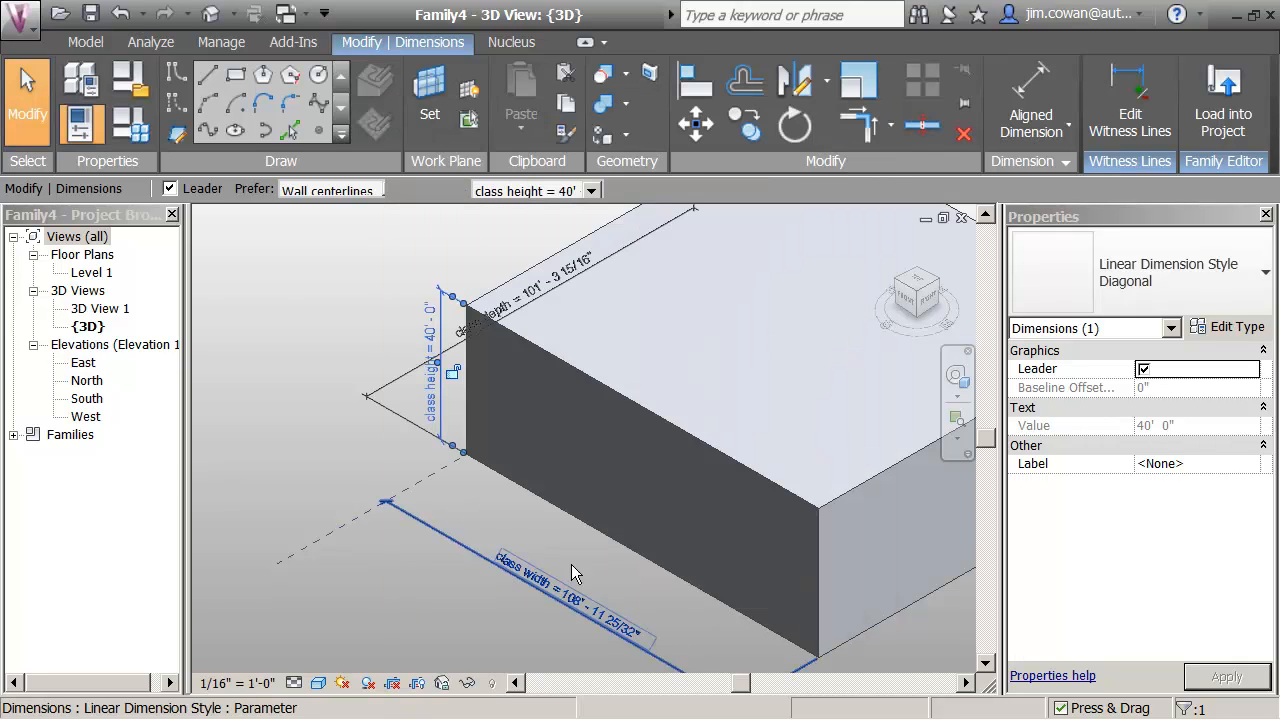
left_click(530, 541)
Examine the class width, class depth and class height dimension labels on the solid form
scroll(535, 530, "down", 2)
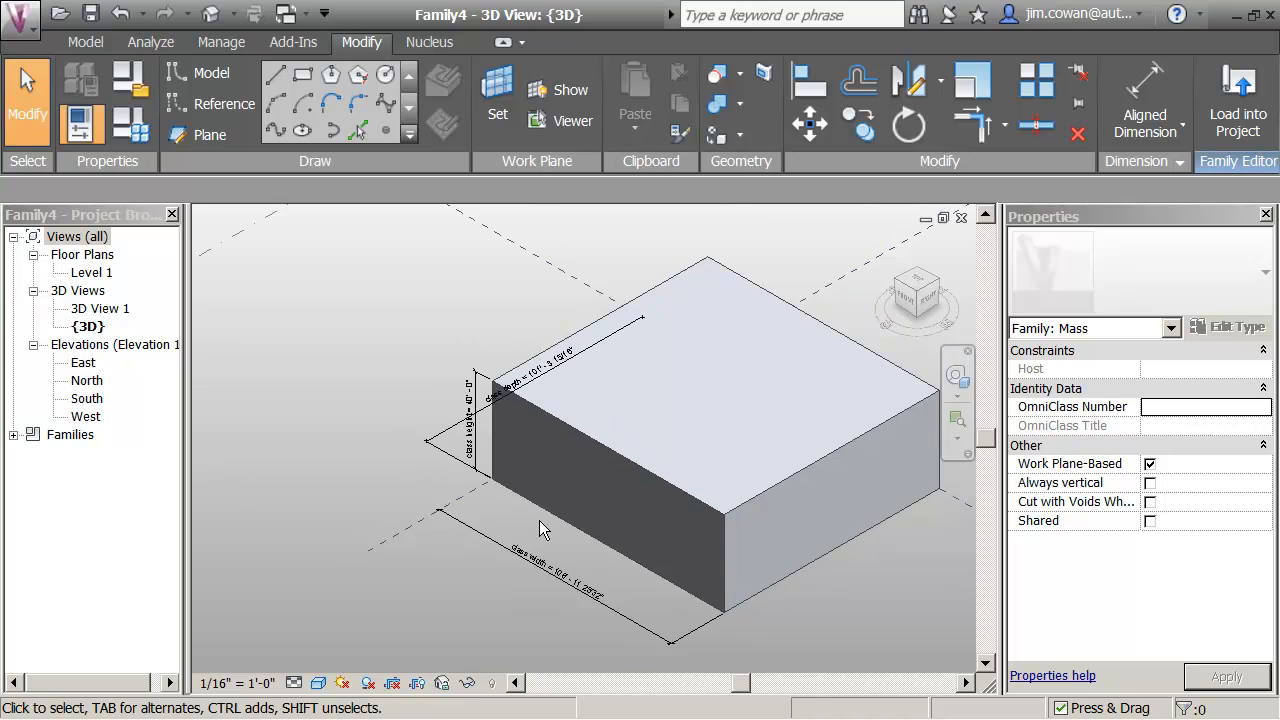
scroll(574, 619, "up", 2)
scroll(565, 600, "up", 2)
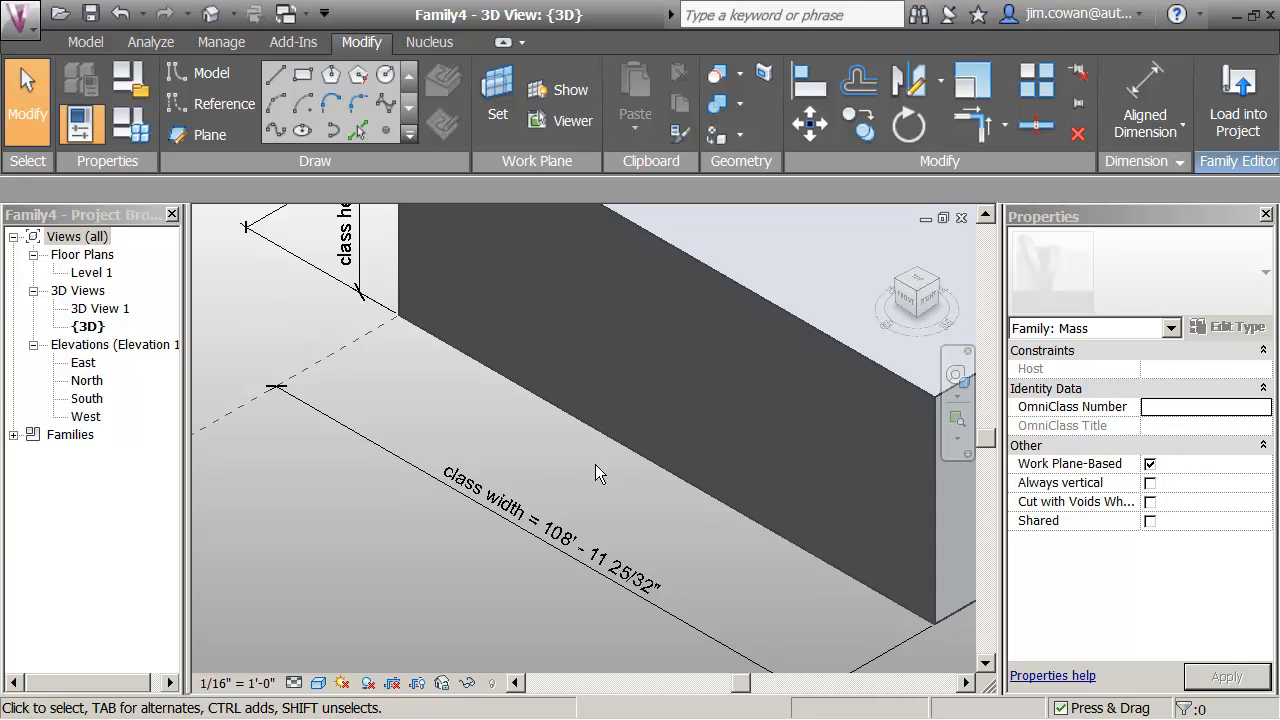
scroll(595, 464, "down", 3)
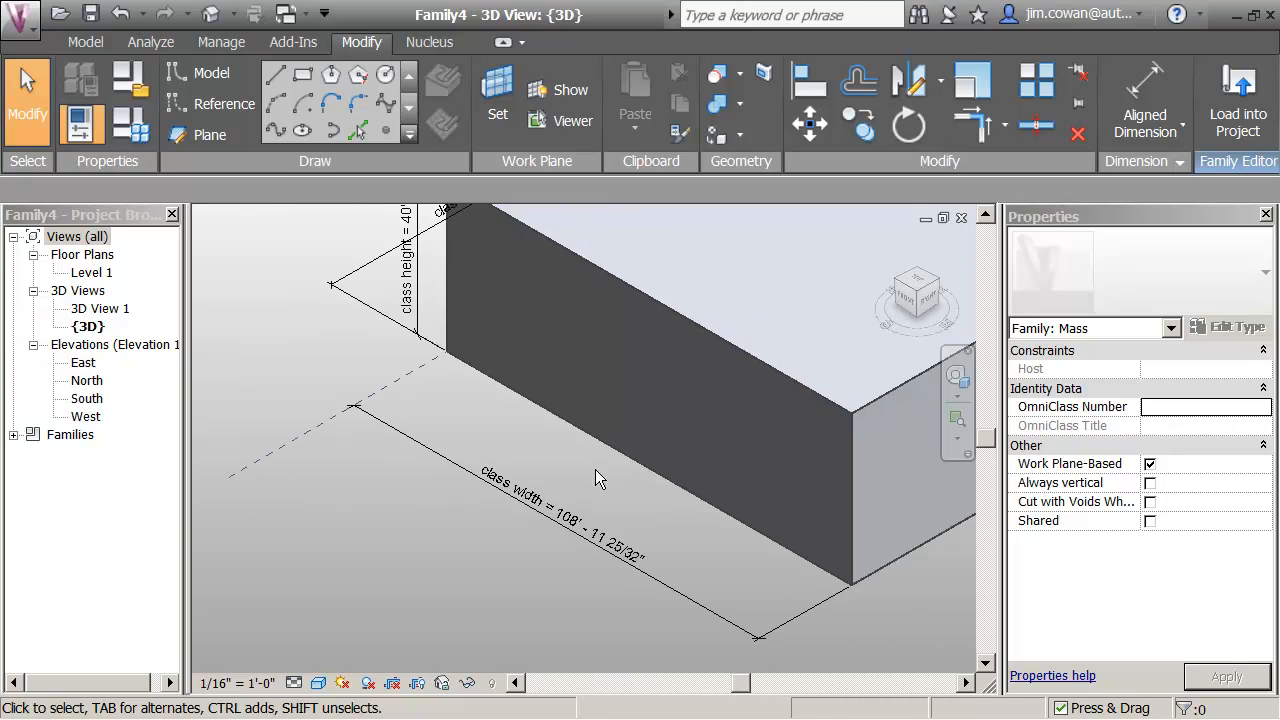
scroll(595, 470, "down", 1)
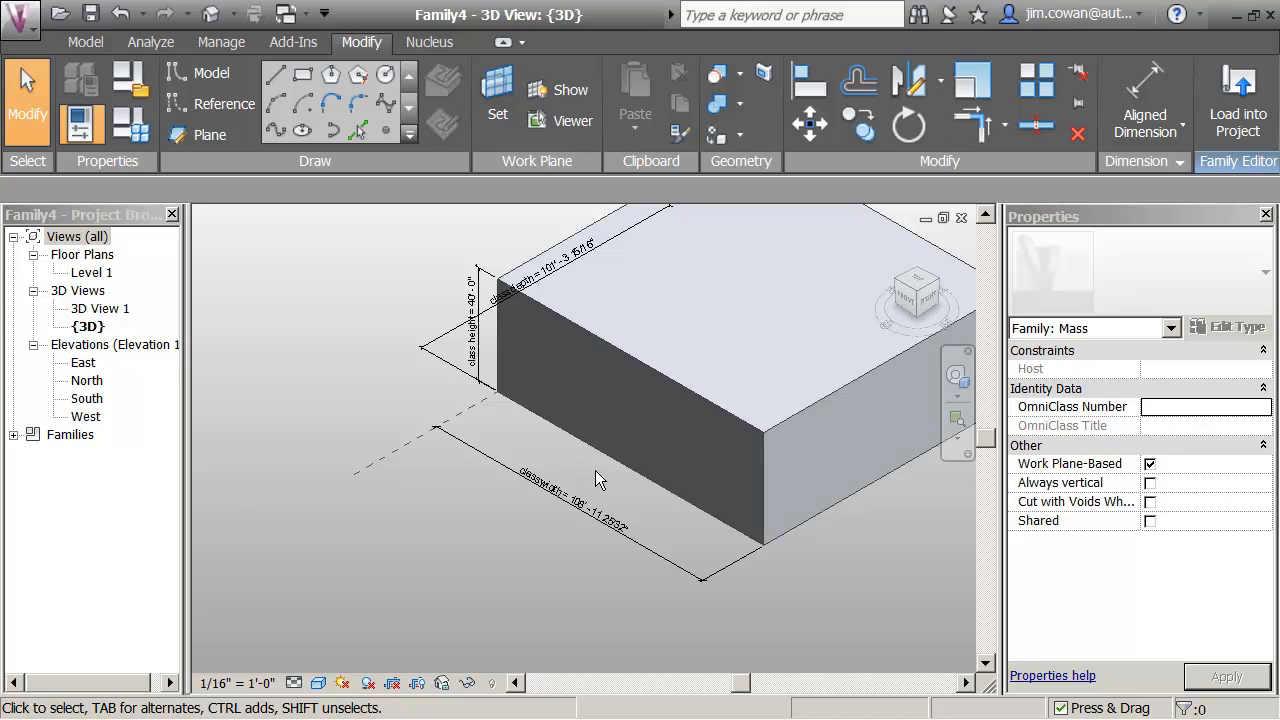
middle_click_drag(595, 470, 536, 499)
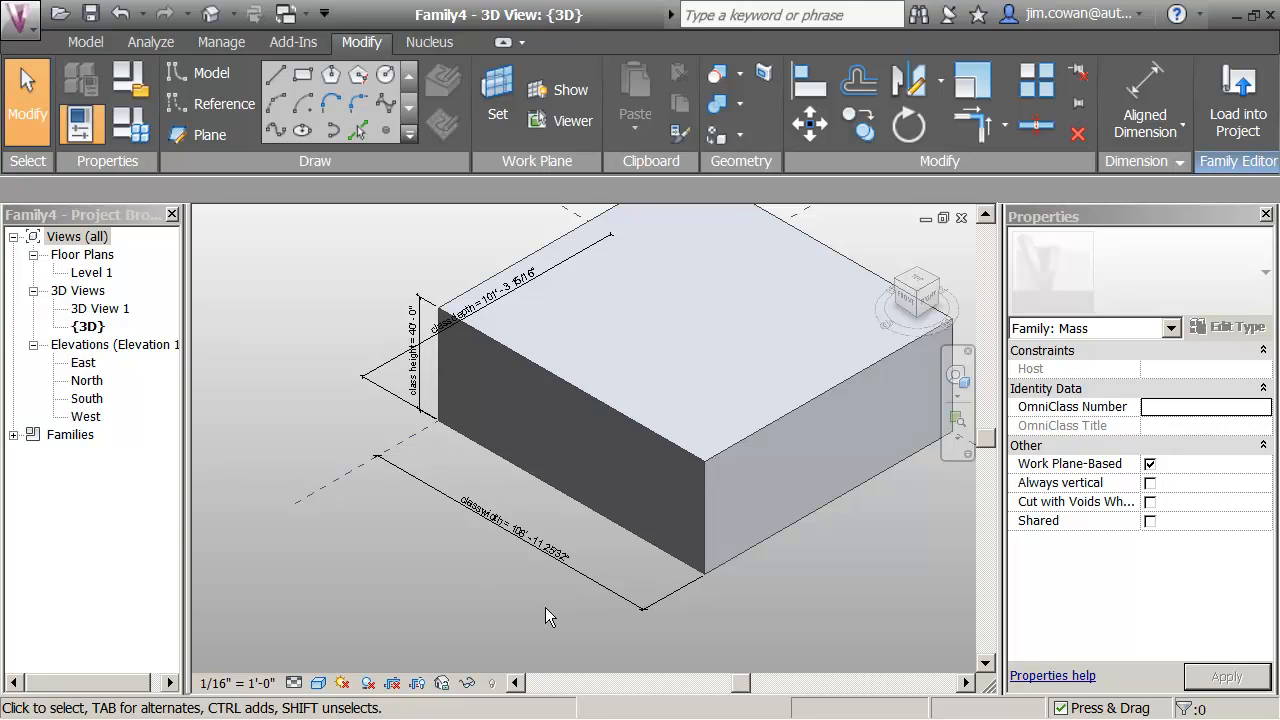
scroll(525, 573, "up", 2)
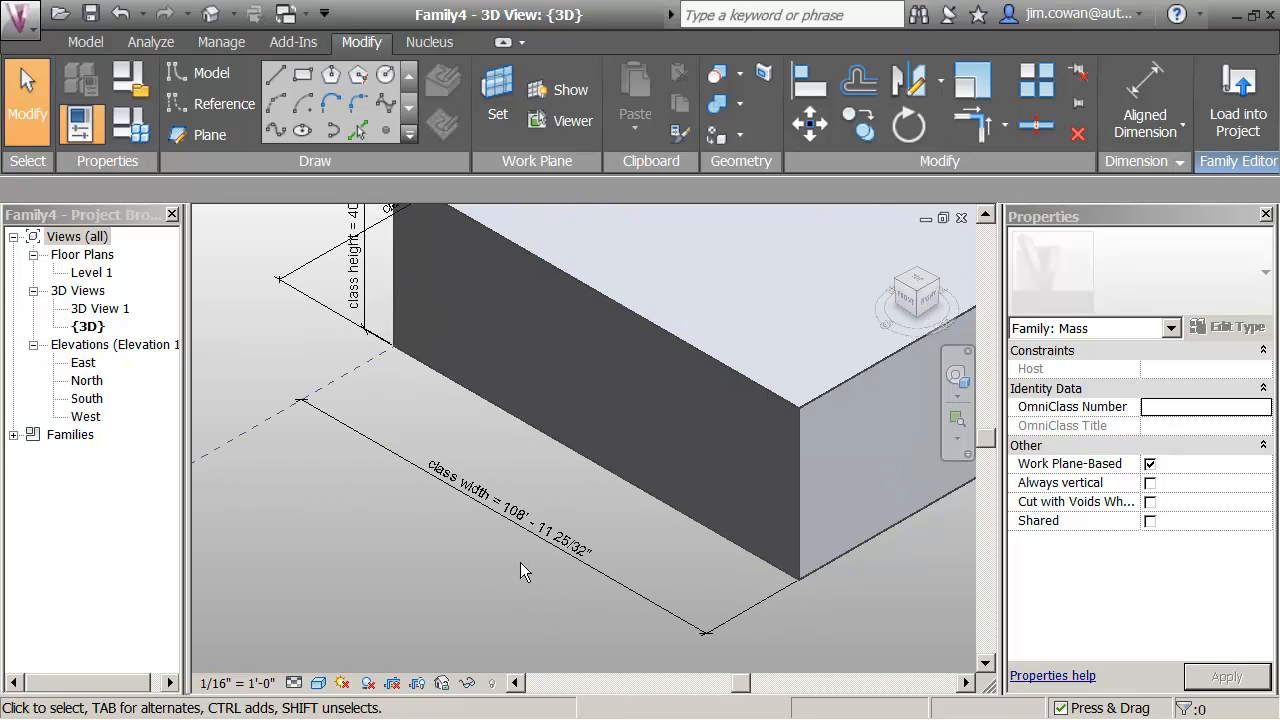
scroll(520, 562, "down", 1)
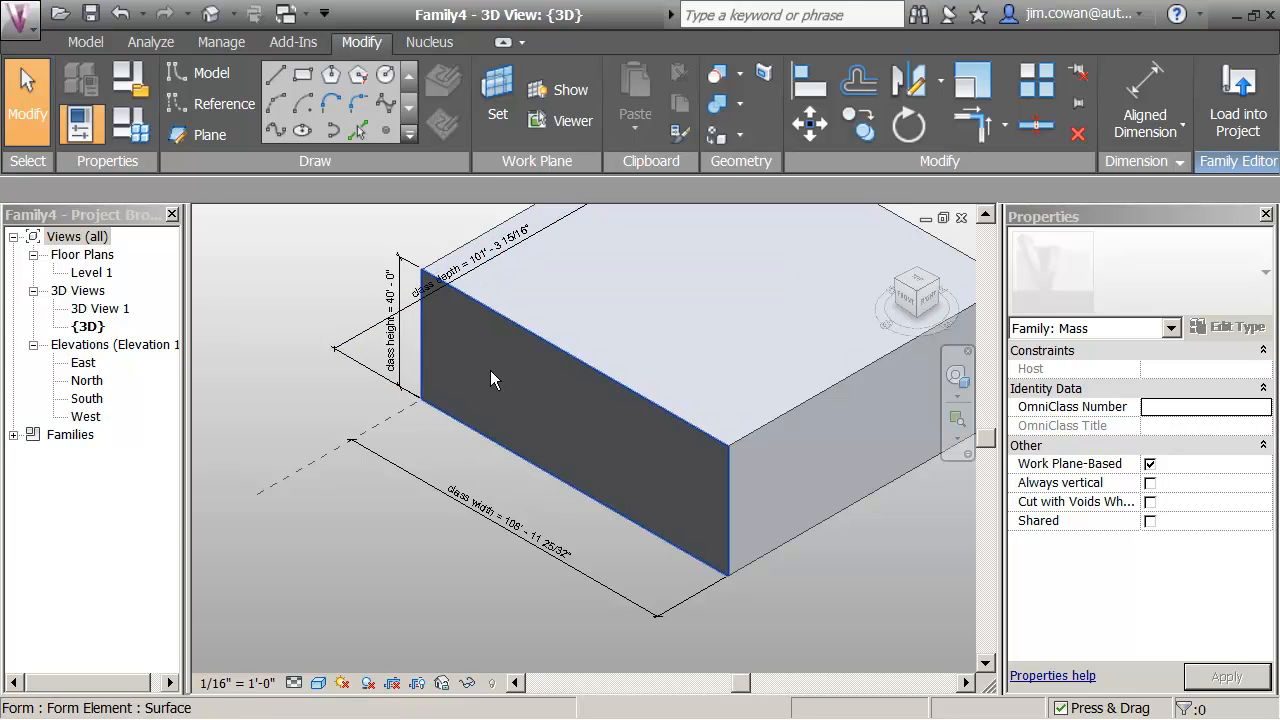
Set the class width and class depth family parameters to 100' and apply them to test the form
left_click(126, 130)
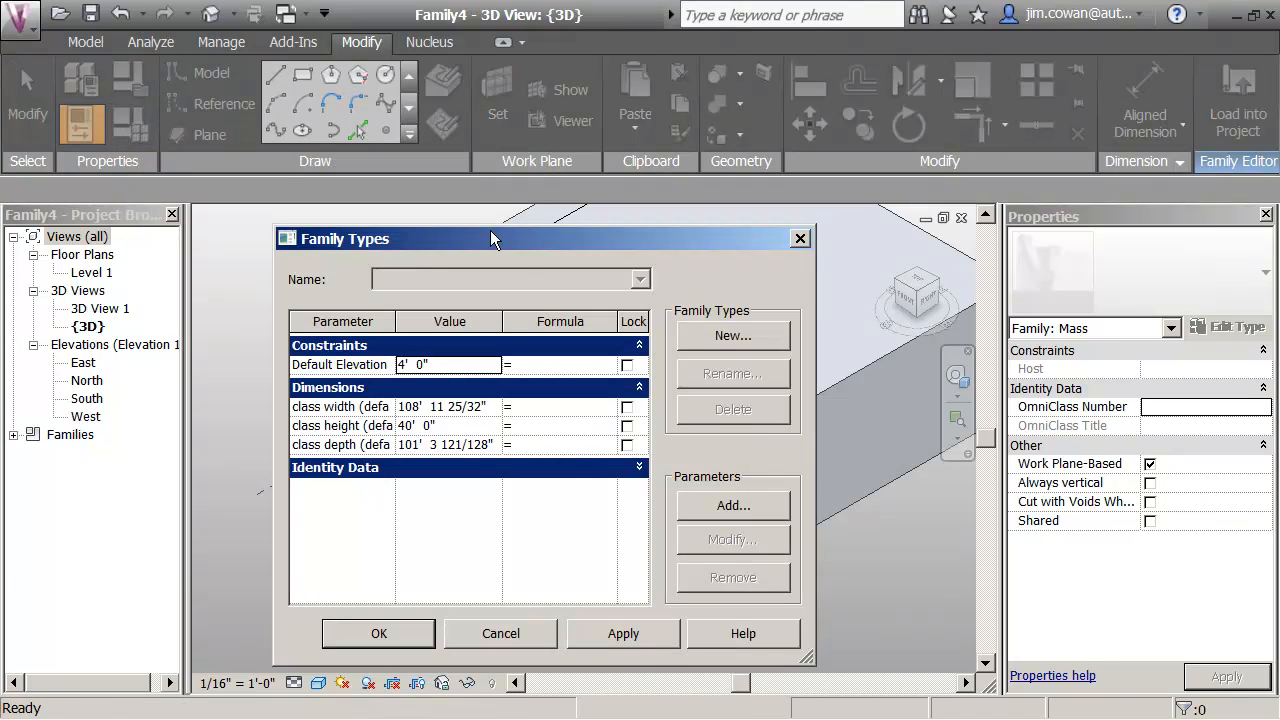
left_click(500, 409)
left_click_drag(490, 409, 356, 428)
type("100")
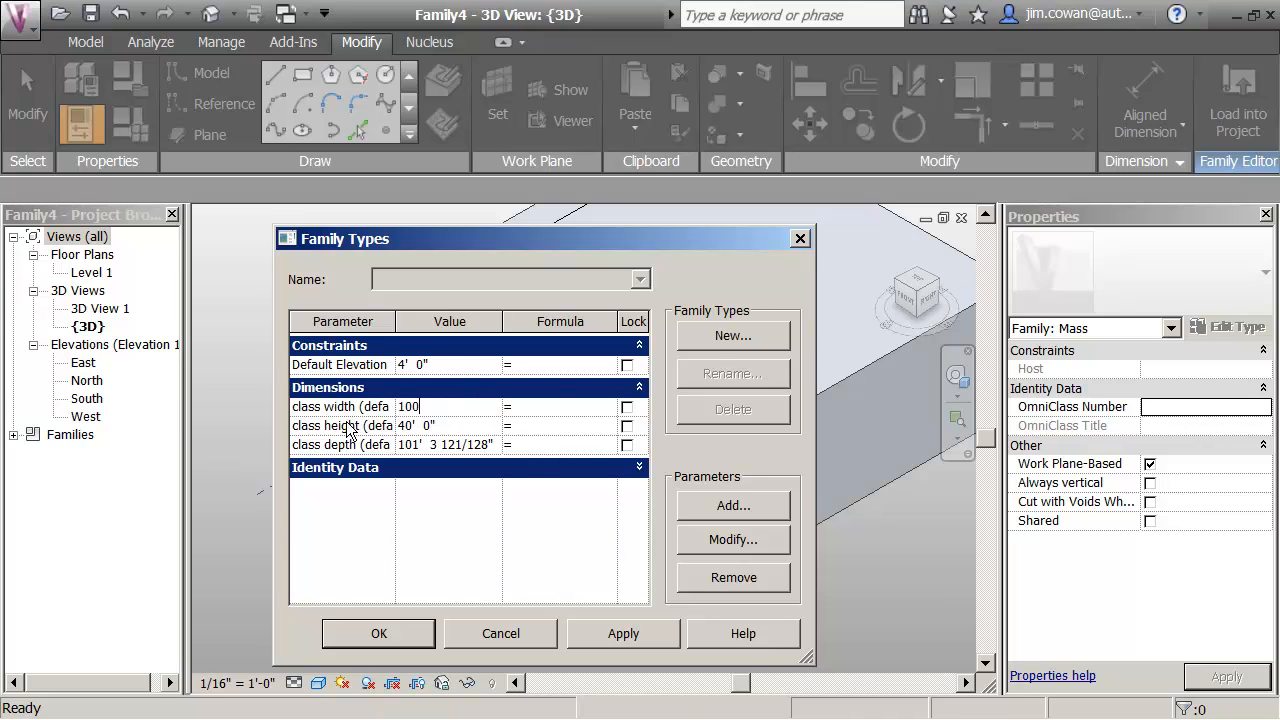
left_click(499, 449)
left_click_drag(496, 447, 350, 463)
type("100")
left_click_drag(537, 248, 986, 35)
left_click(1062, 425)
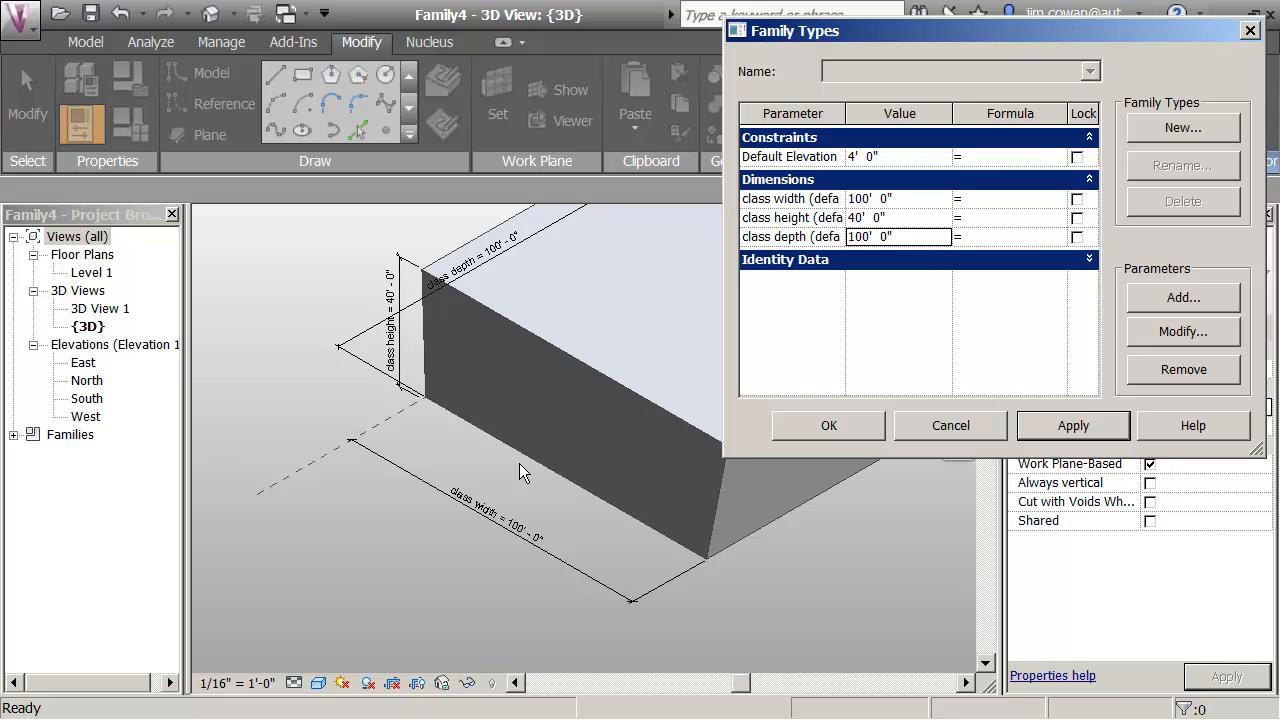
left_click(829, 426)
Select the form's bottom surface and lock the form's profiles
scroll(580, 461, "down", 3)
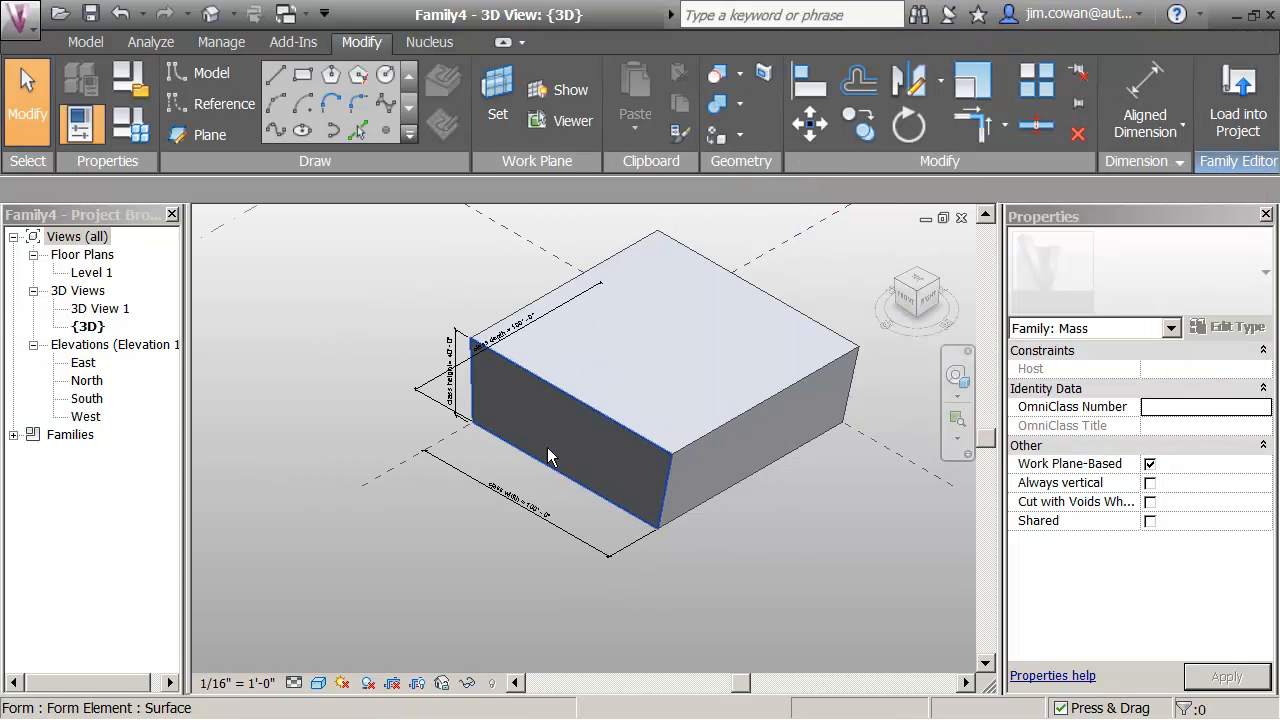
middle_click_drag(557, 547, 530, 547, "shift")
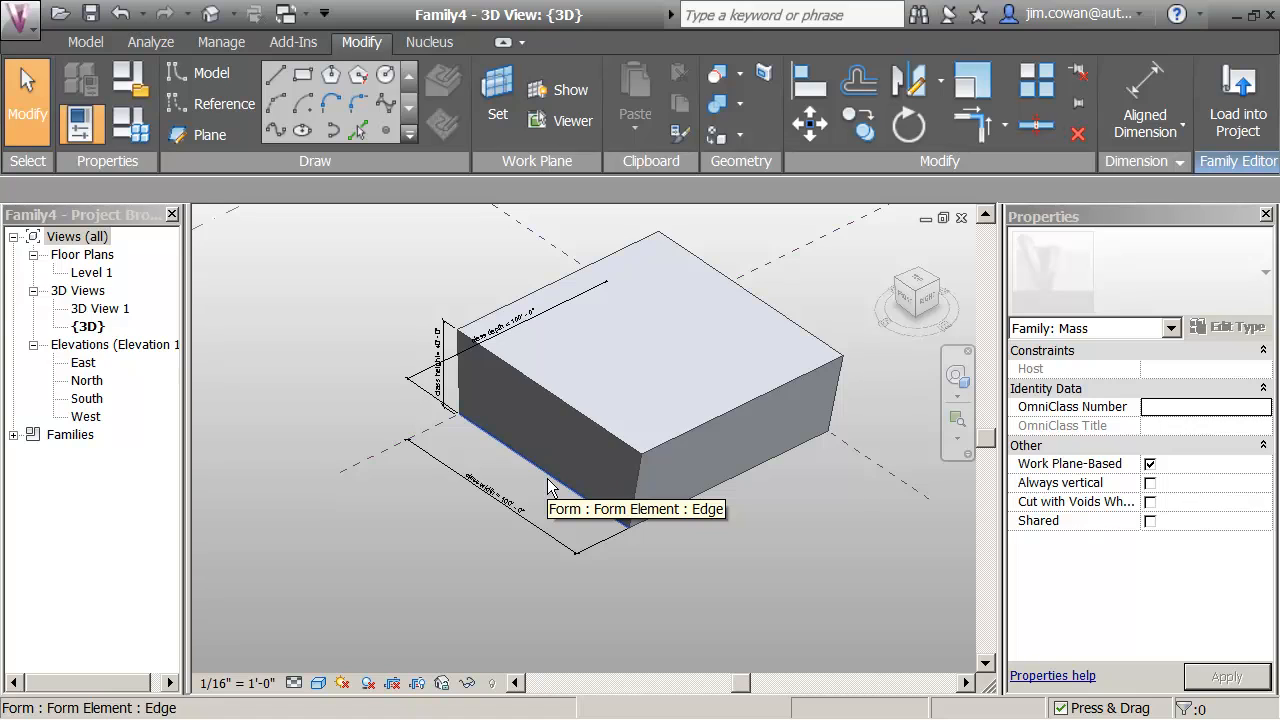
key("Tab")
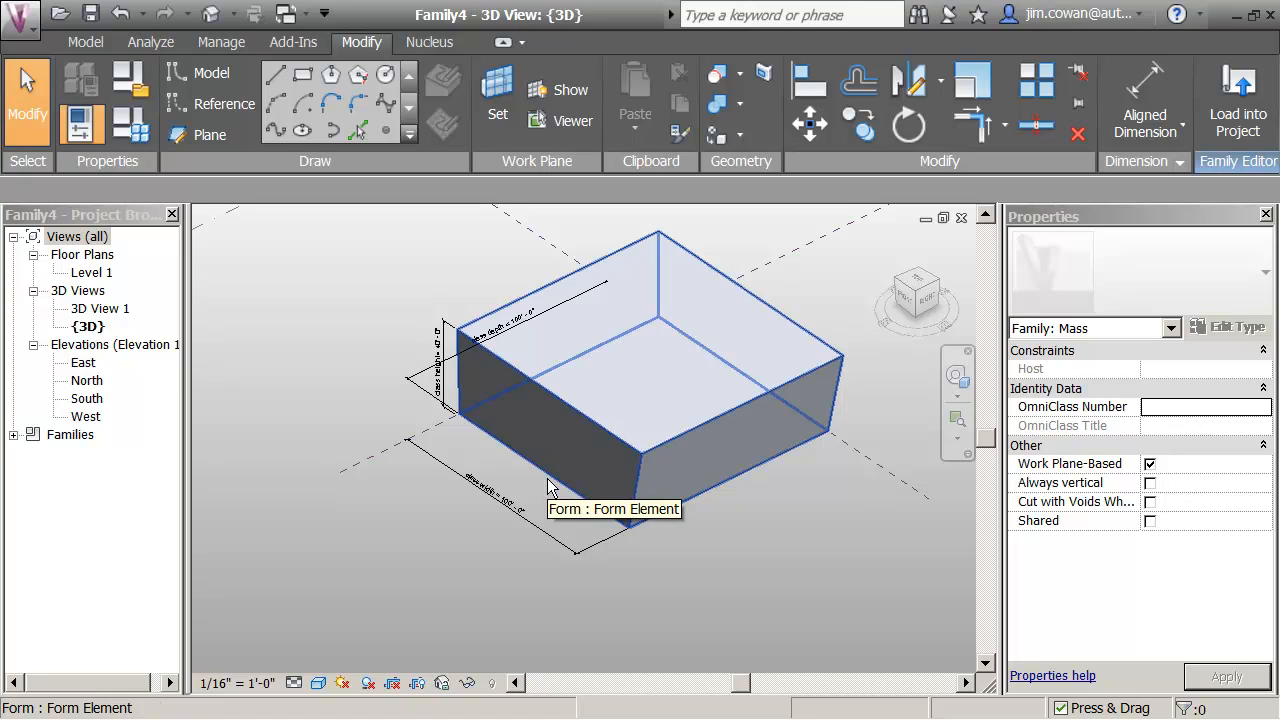
key("Tab")
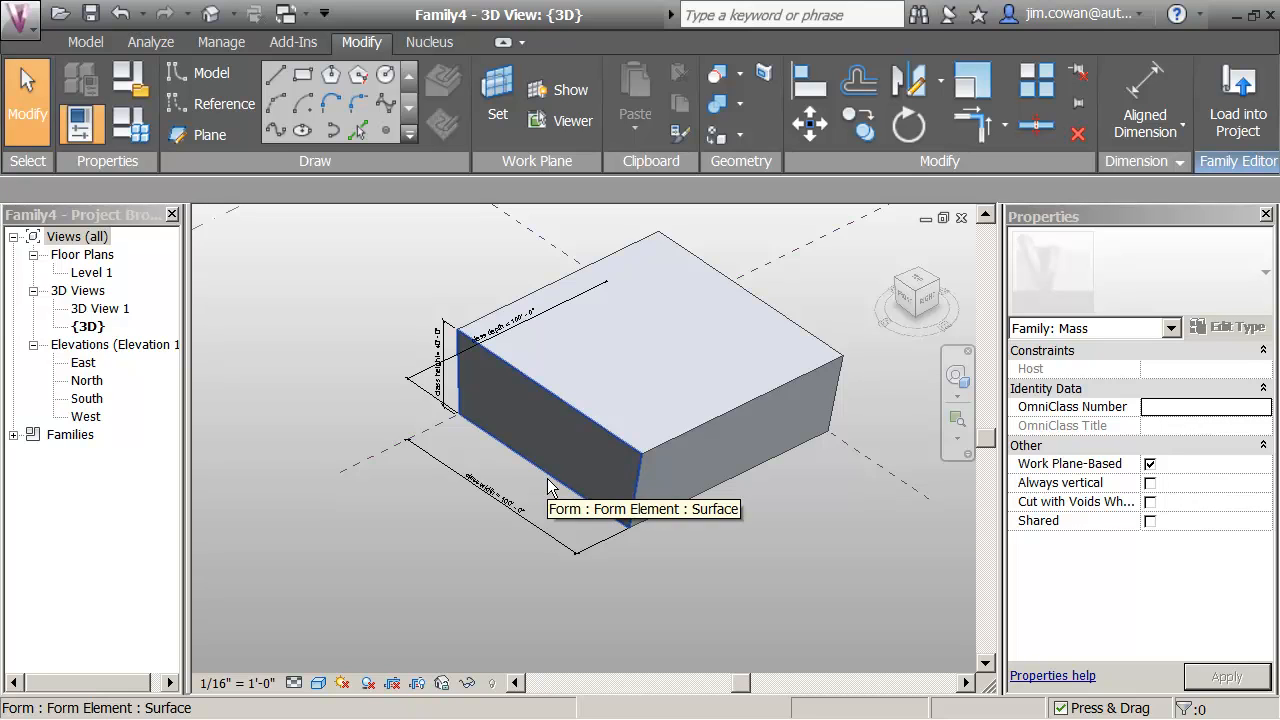
key("Tab")
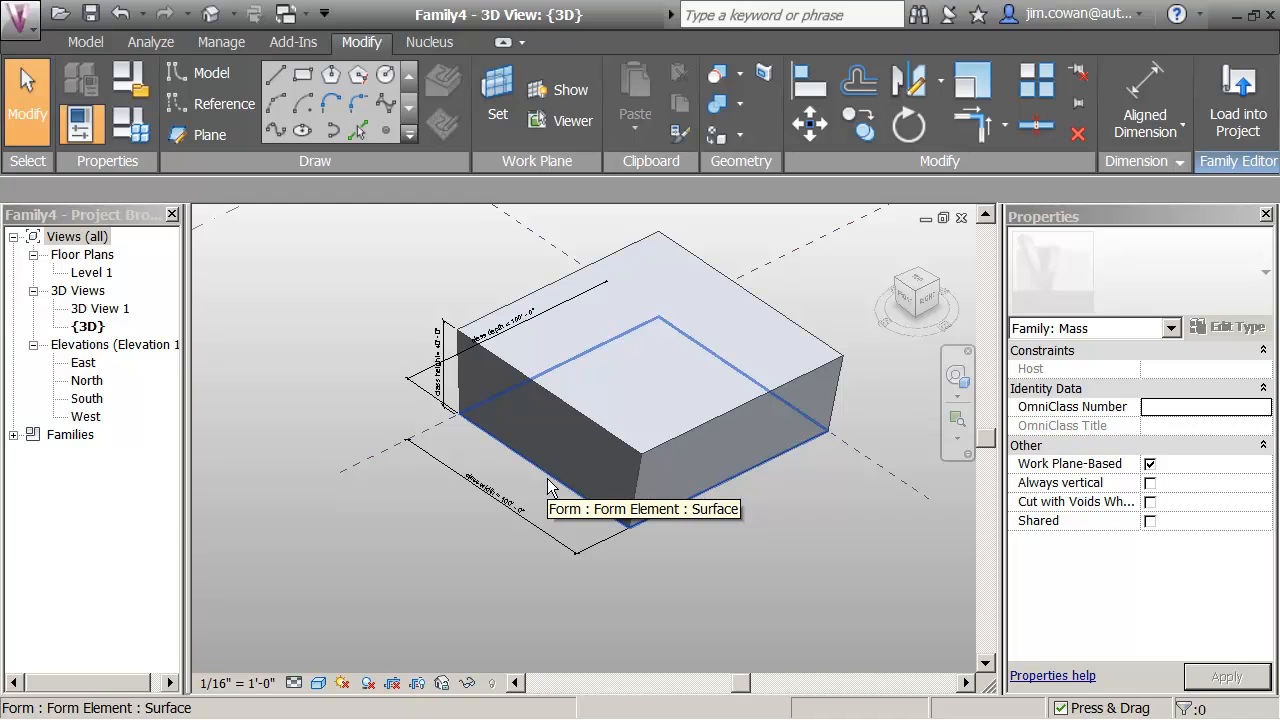
left_click(548, 487)
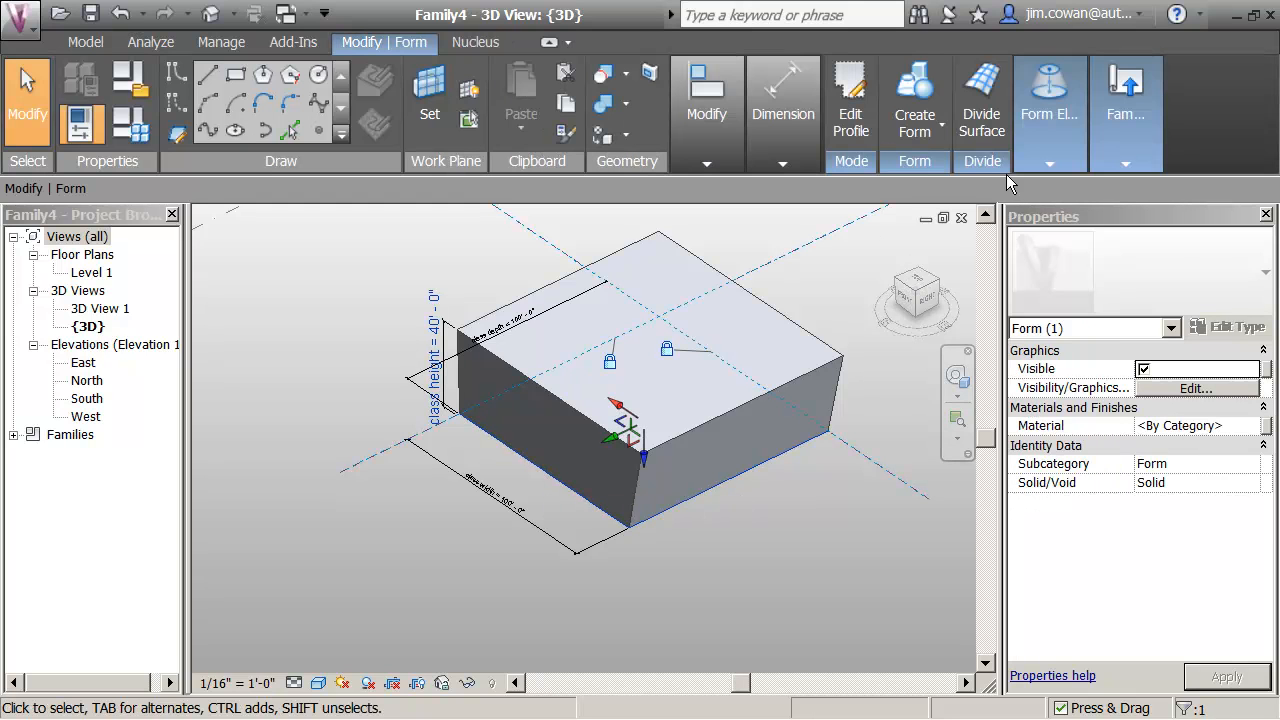
left_click(1038, 140)
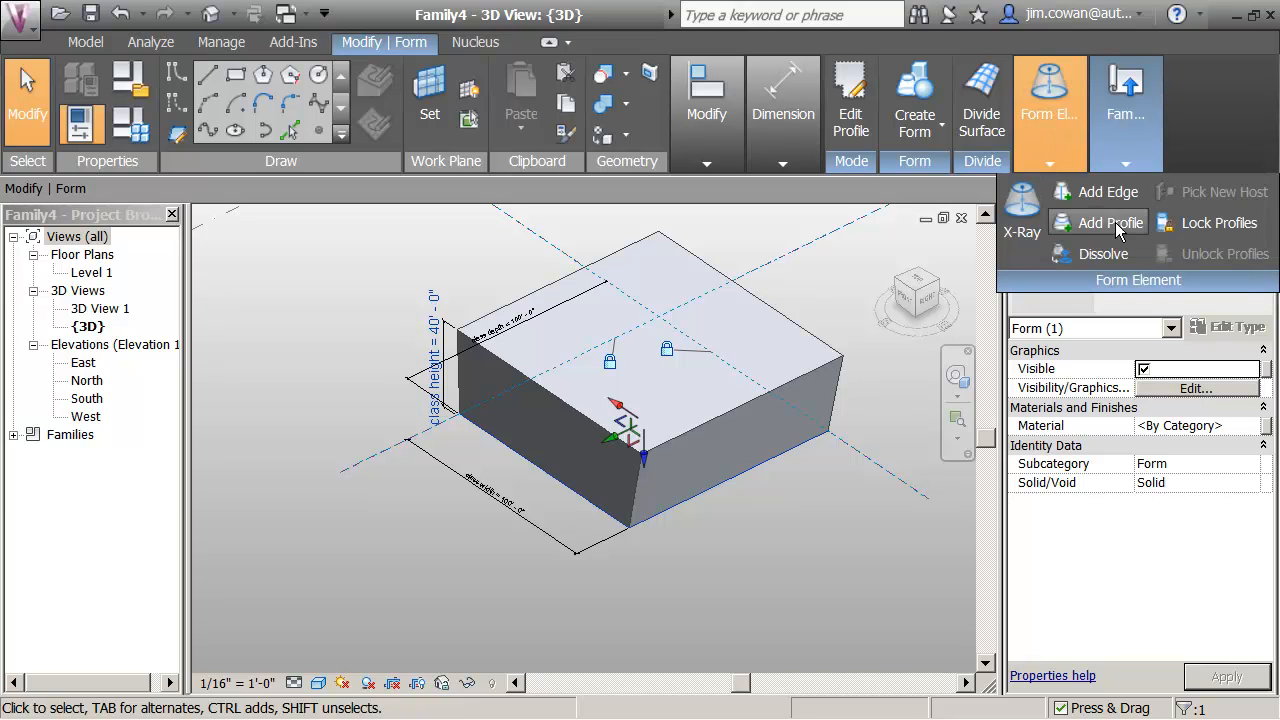
left_click(1171, 223)
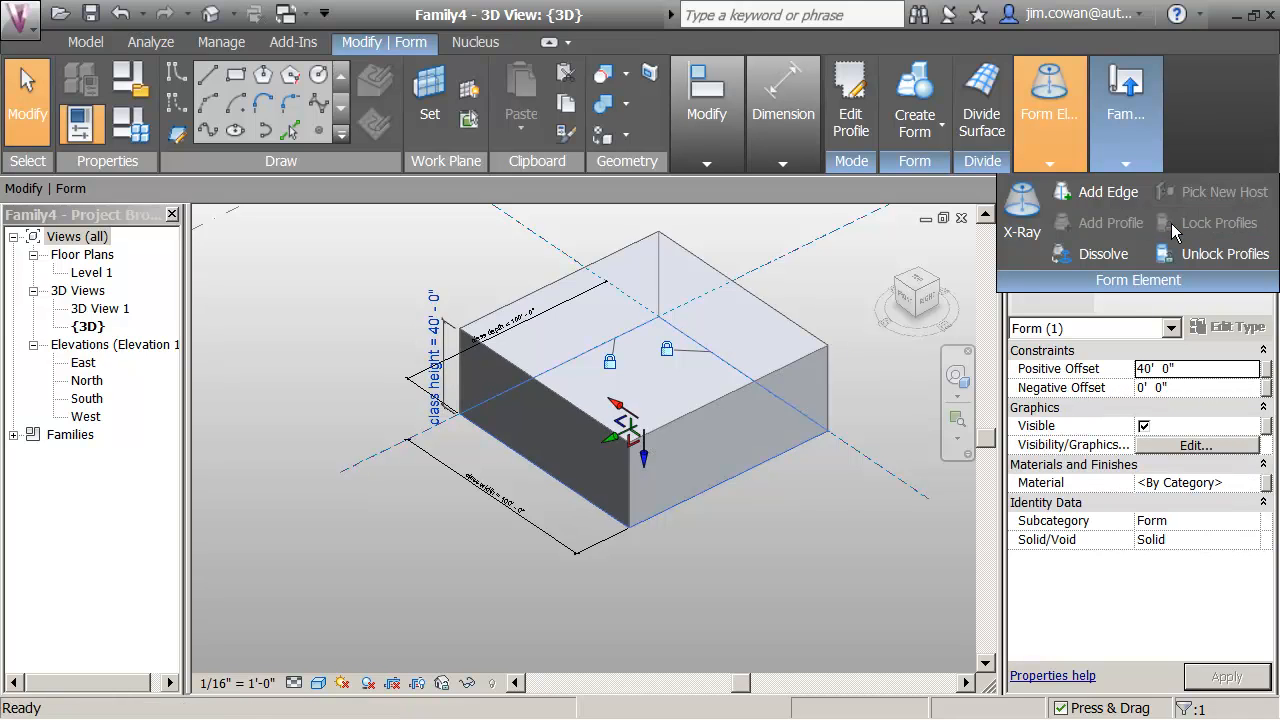
left_click(834, 487)
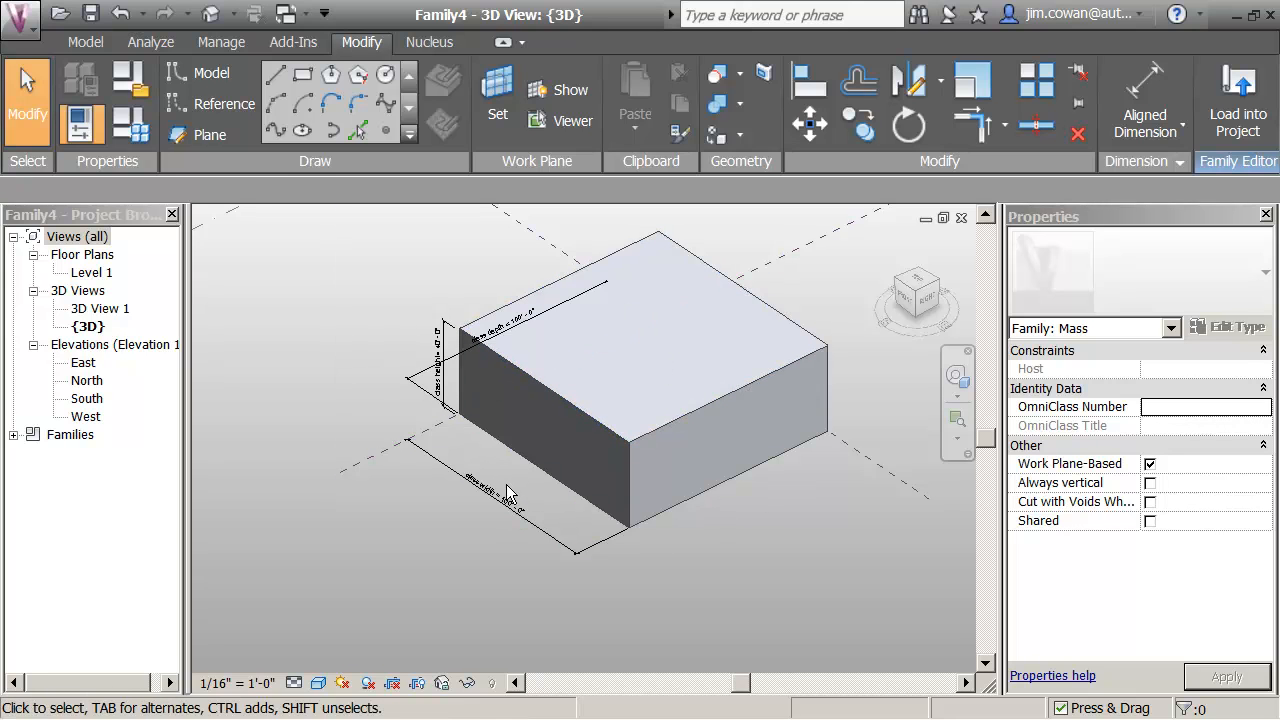
Set the class width parameter to 30' in the family types
middle_click_drag(506, 484, 397, 509)
scroll(399, 488, "up", 1)
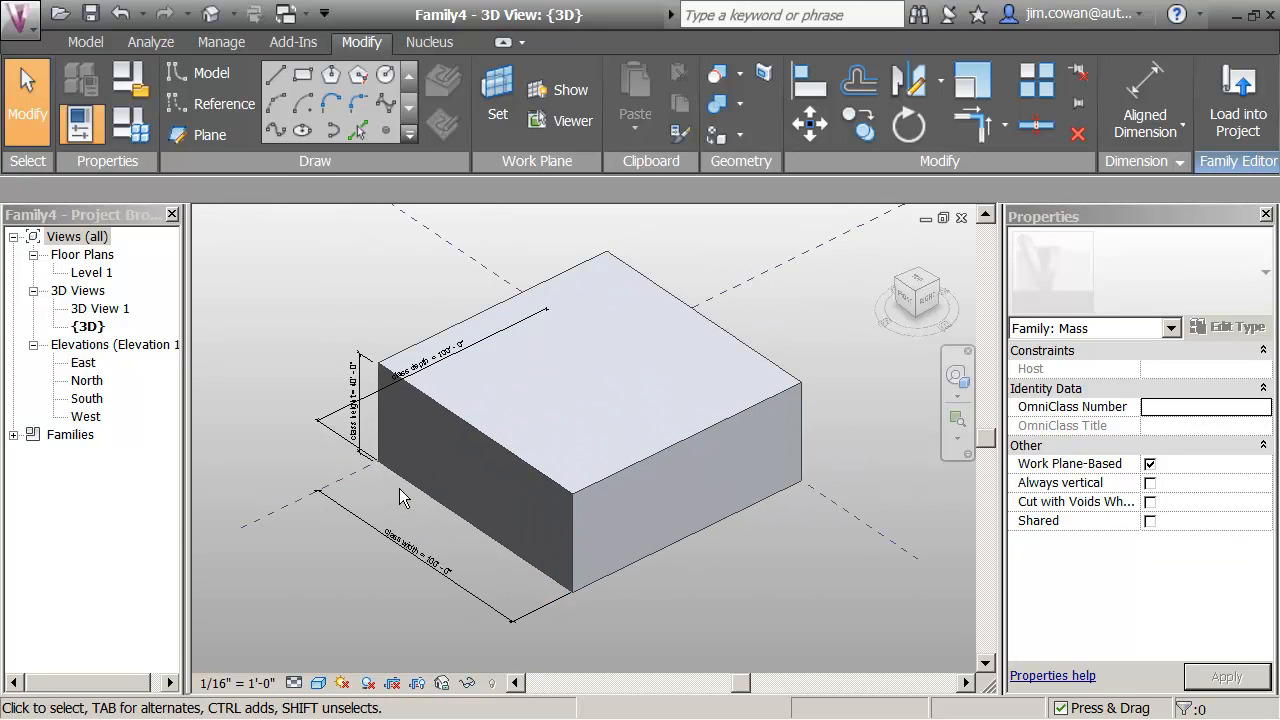
left_click(124, 137)
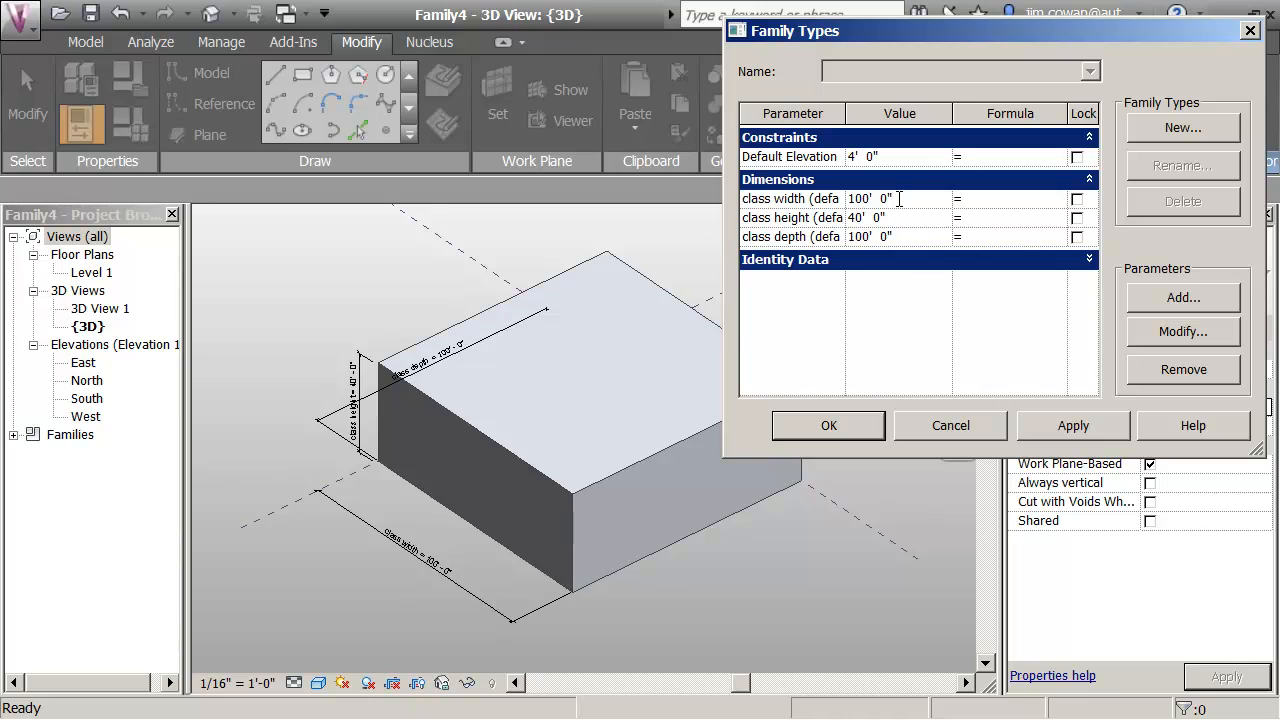
key("BackSpace")
key("BackSpace")
key("BackSpace")
key("BackSpace")
key("BackSpace")
key("BackSpace")
key("BackSpace")
type("30'")
Set the class depth parameter to 30' and the class height parameter to 12', and apply them to the form
left_click(903, 237)
double_click(903, 237)
key("BackSpace")
type("30'")
left_click(903, 218)
double_click(903, 218)
type("12'")
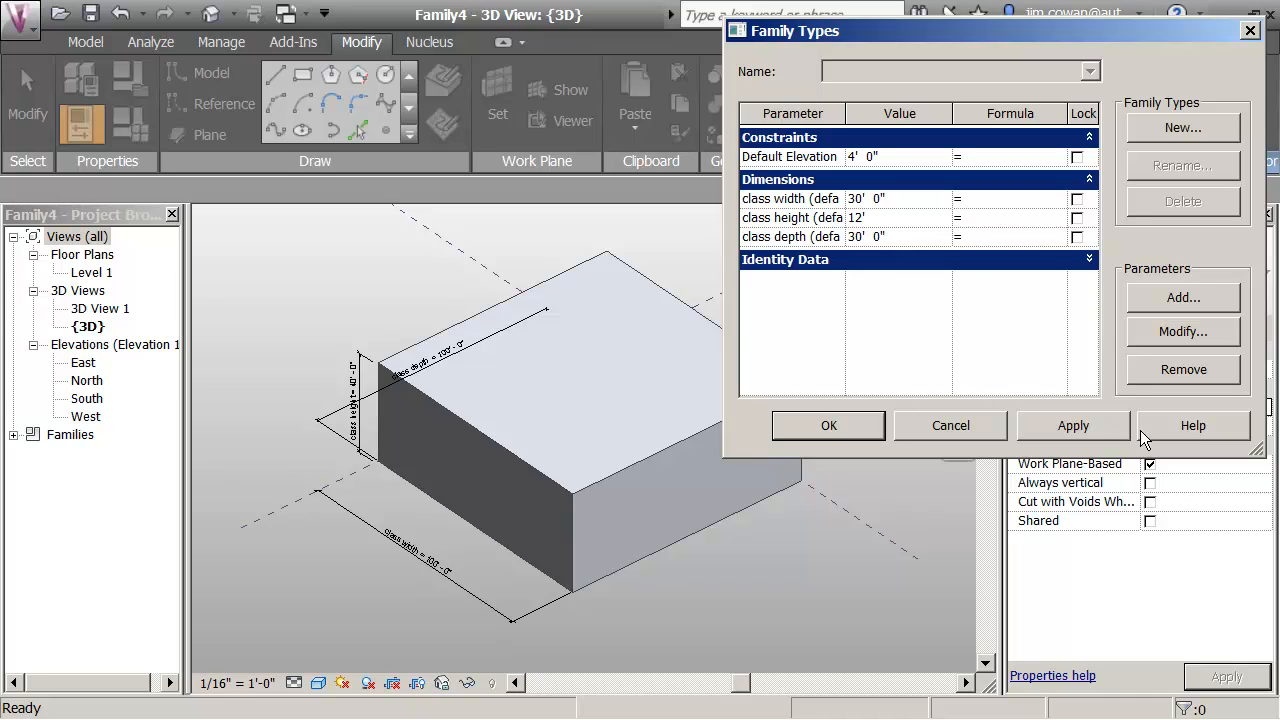
left_click(1093, 429)
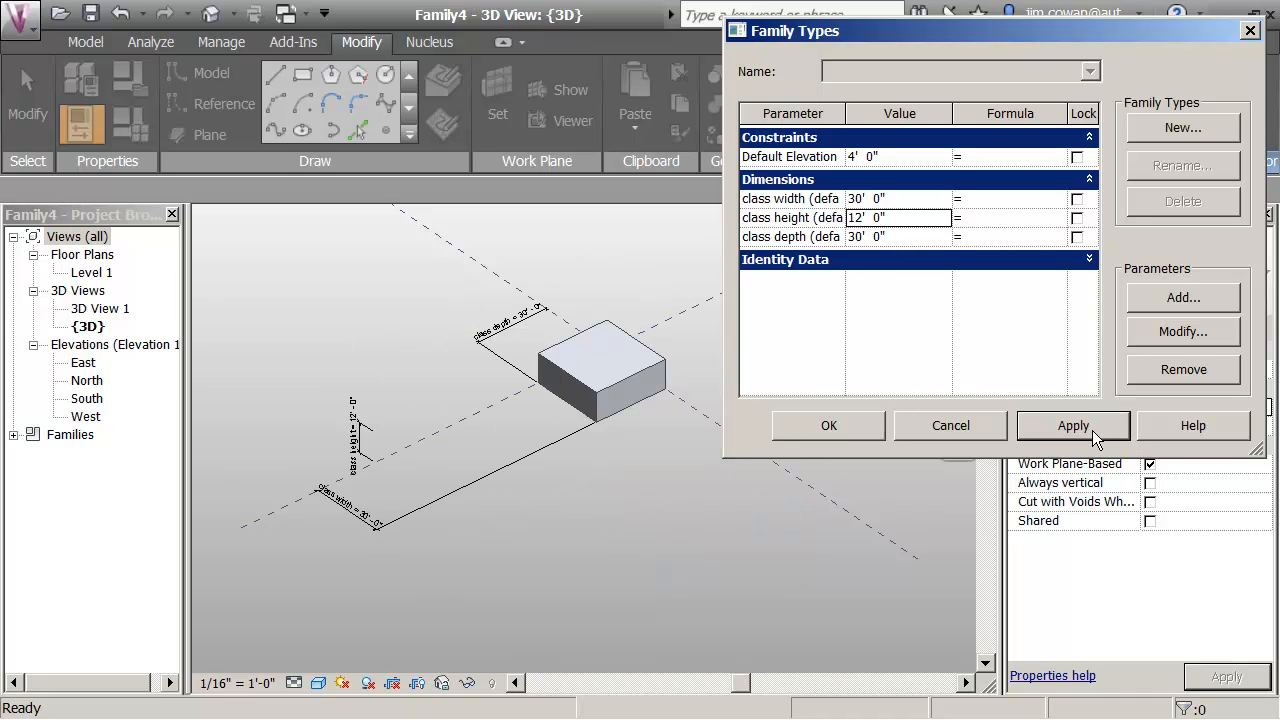
left_click(830, 428)
Move the class width dimension closer to the solid form and try to reposition the class height dimension
left_click_drag(357, 522, 515, 430)
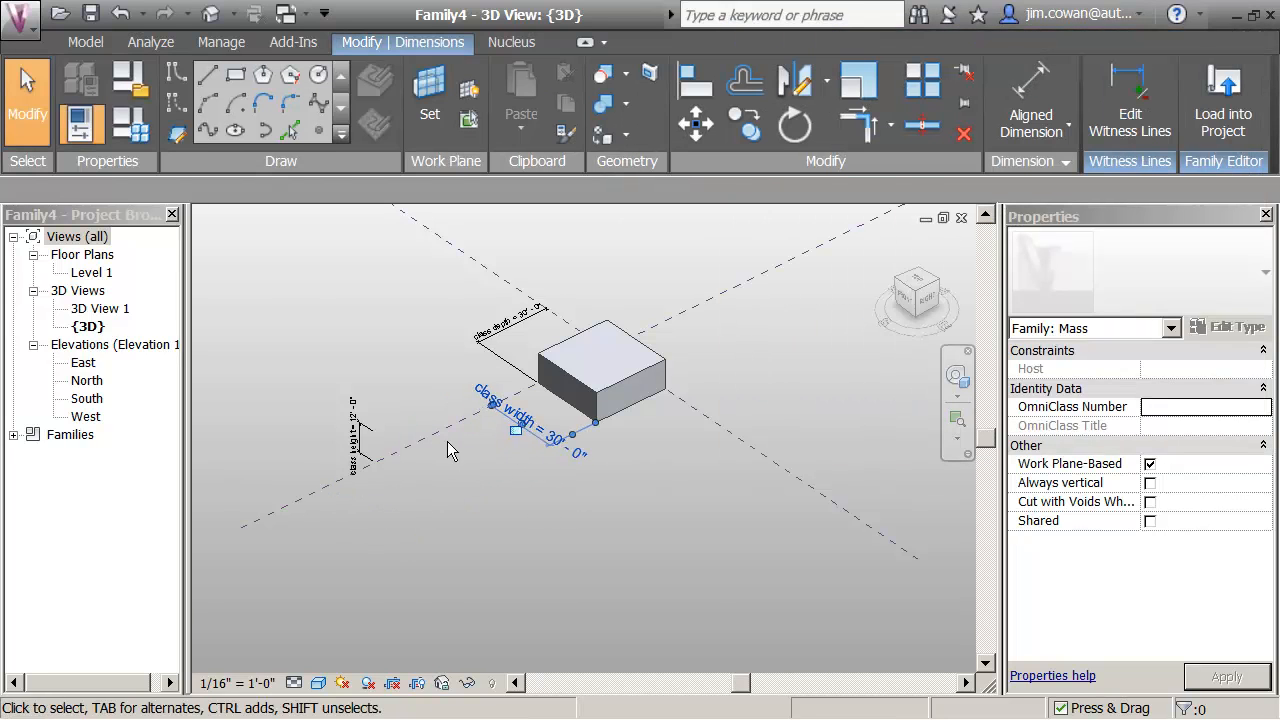
left_click_drag(358, 444, 364, 418)
left_click(420, 521)
scroll(541, 341, "up", 2)
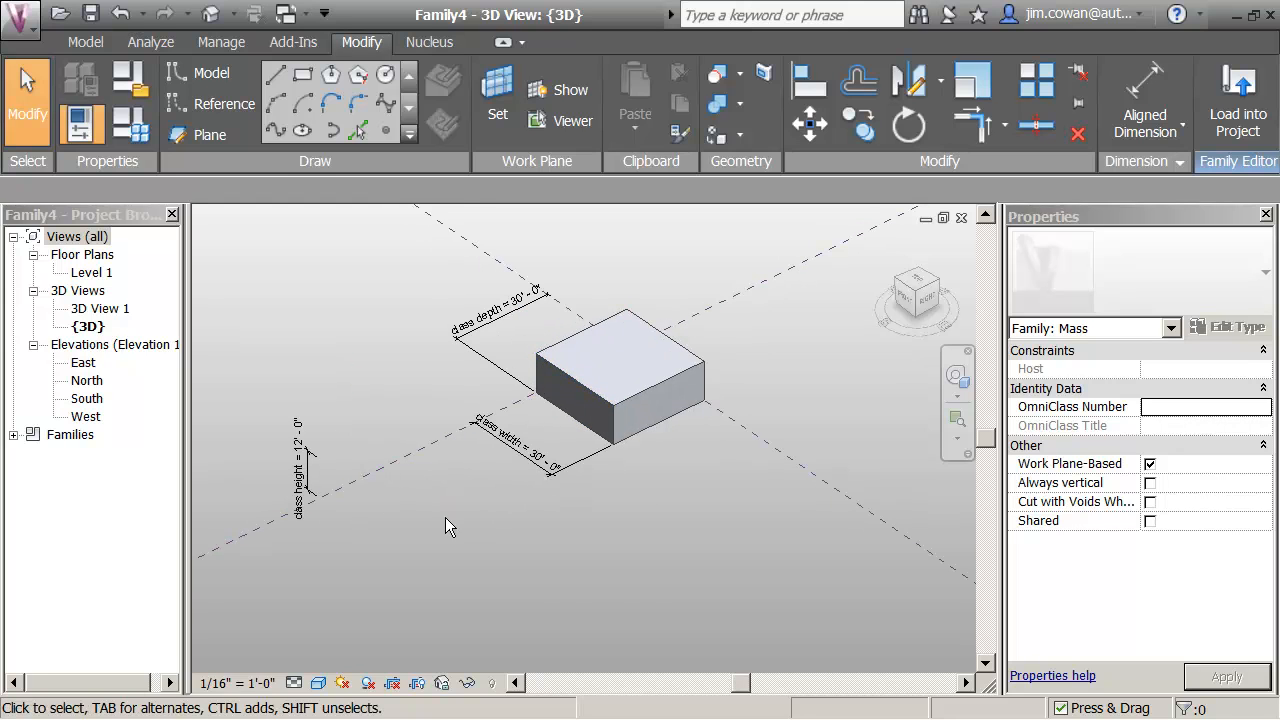
scroll(276, 363, "down", 1)
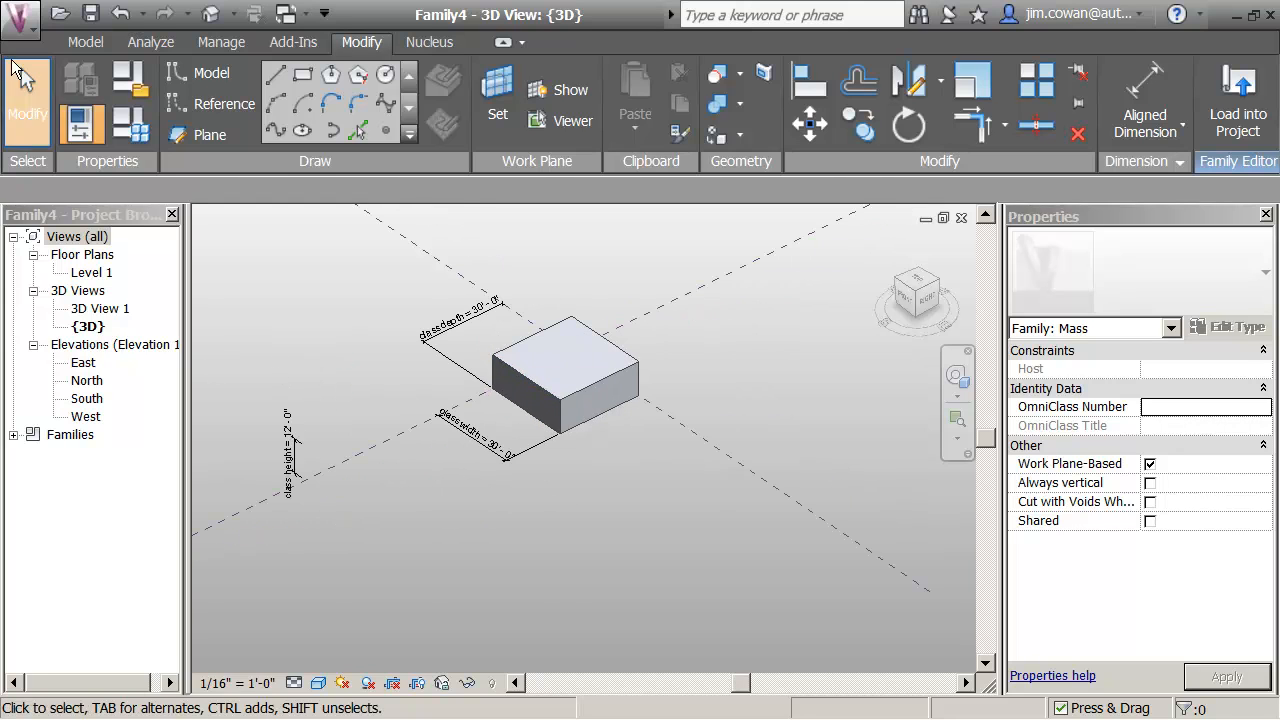
Save the family as Mass - Classroom in the Masses Library folder under 01 Sustainability, replacing the existing file
left_click(90, 13)
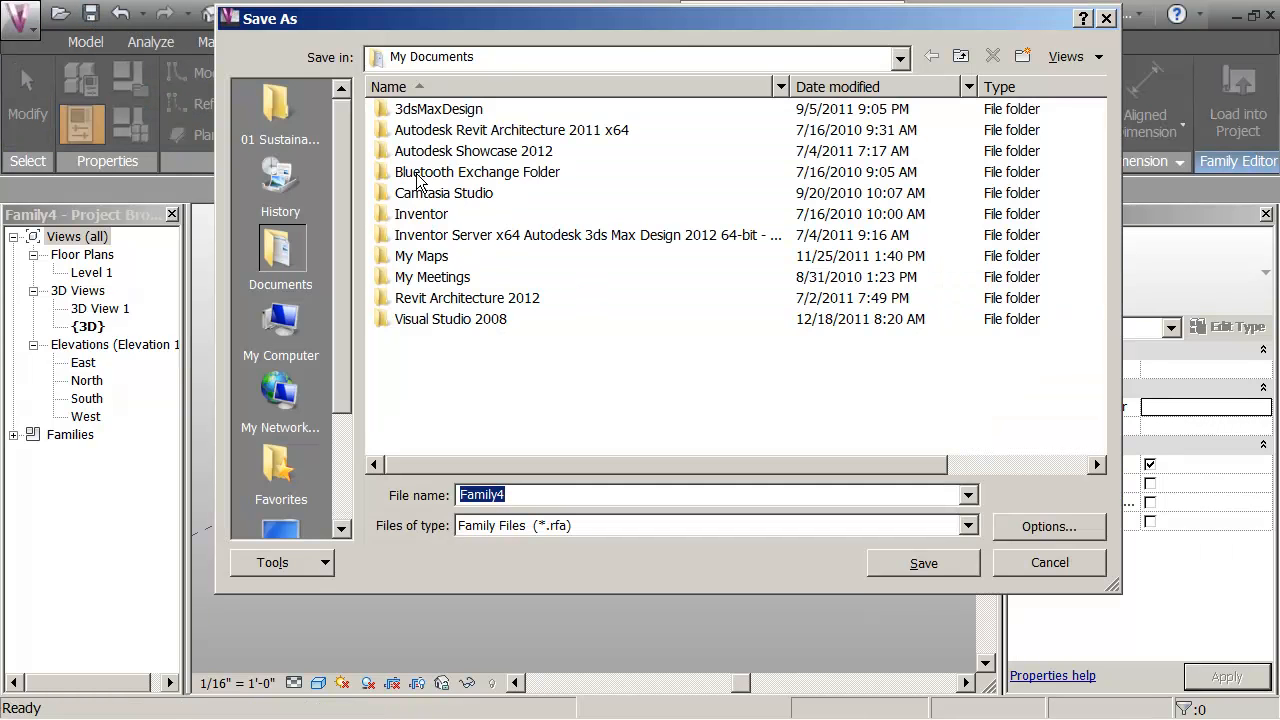
left_click(280, 118)
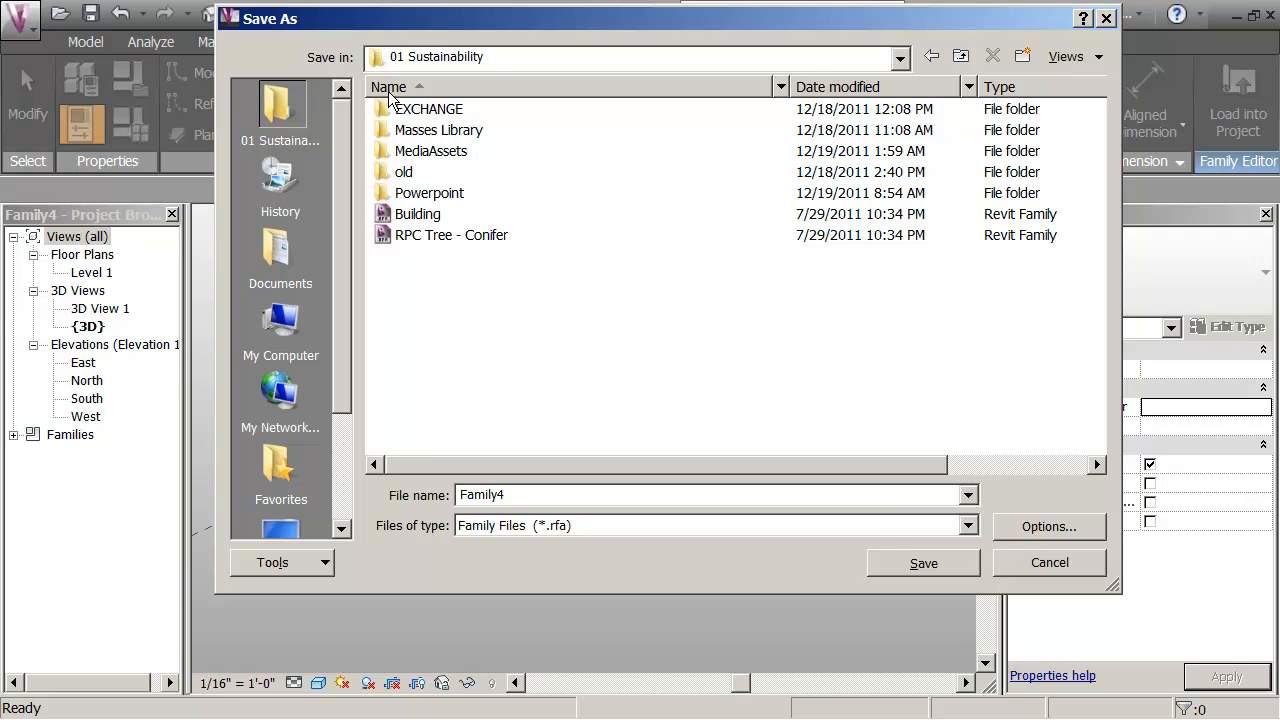
double_click(392, 134)
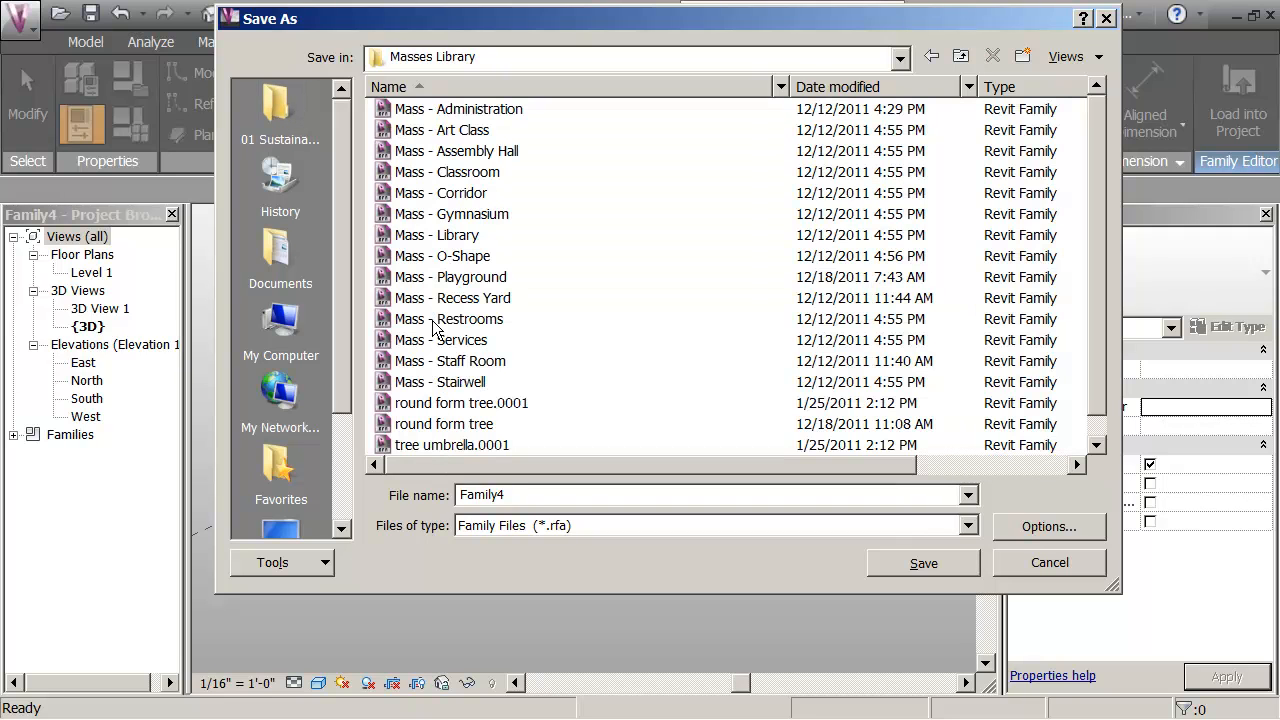
double_click(538, 497)
type("Mass - ")
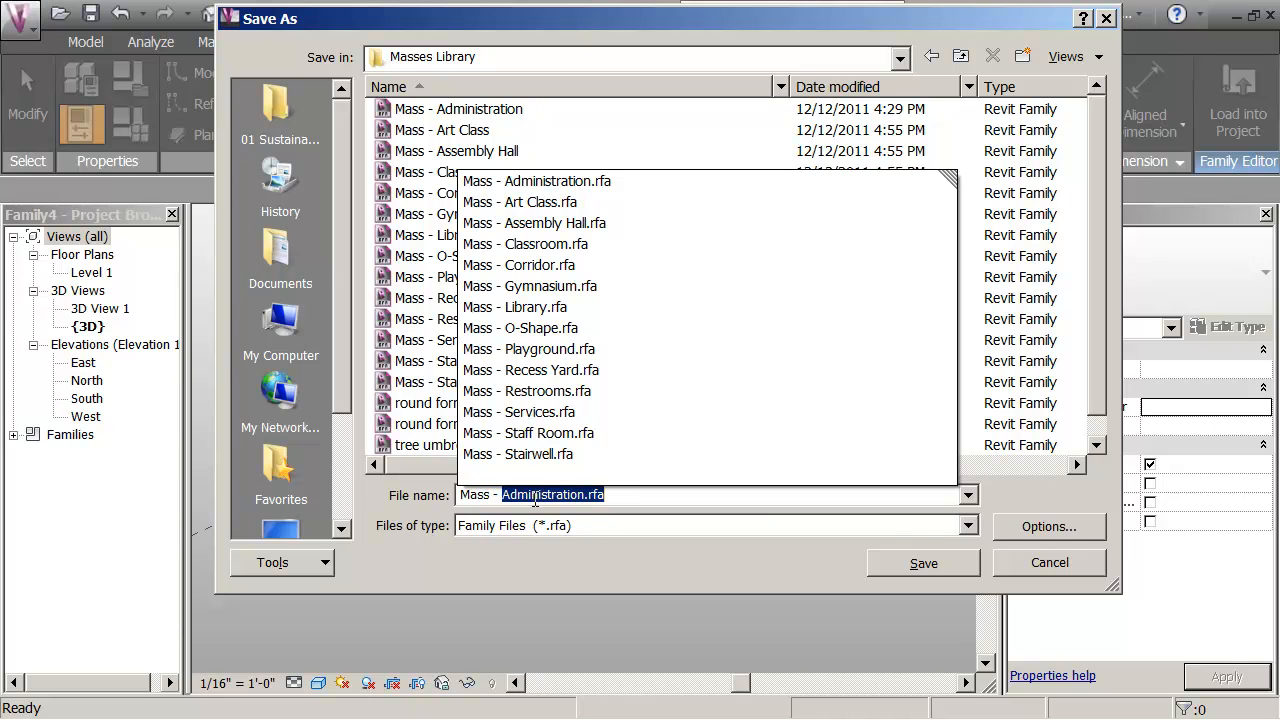
type("Class")
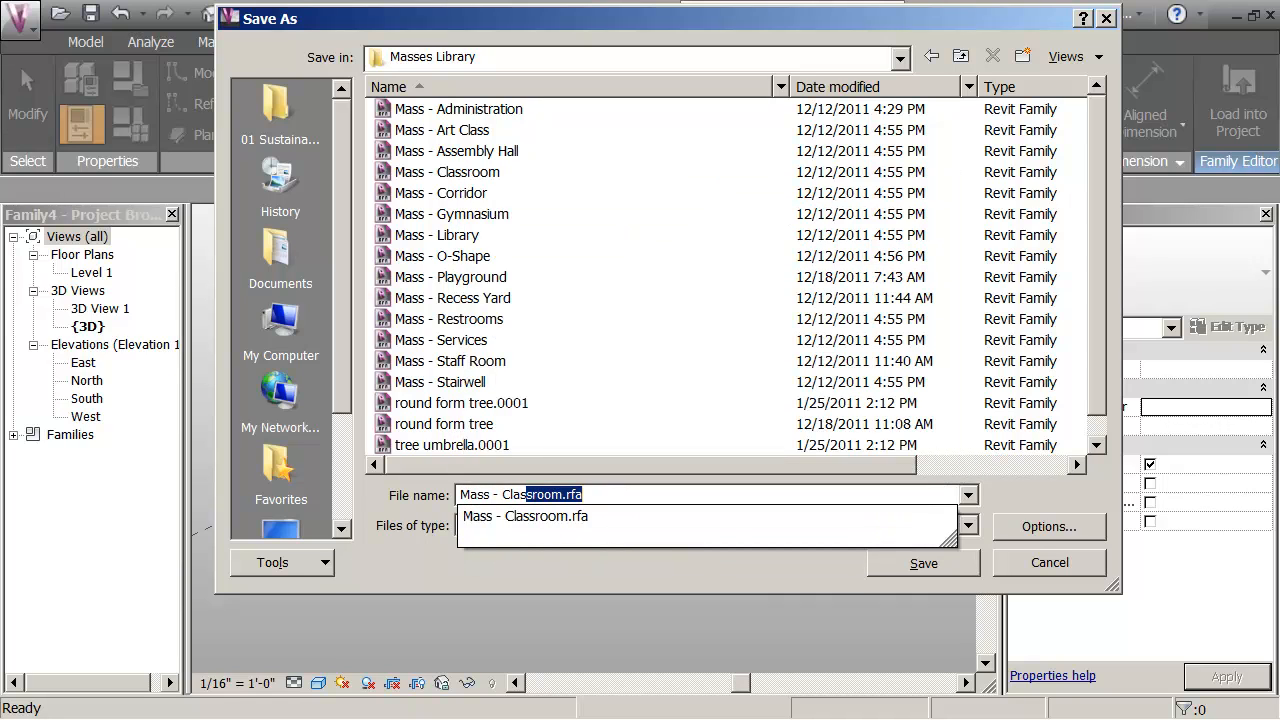
type("room")
key("Return")
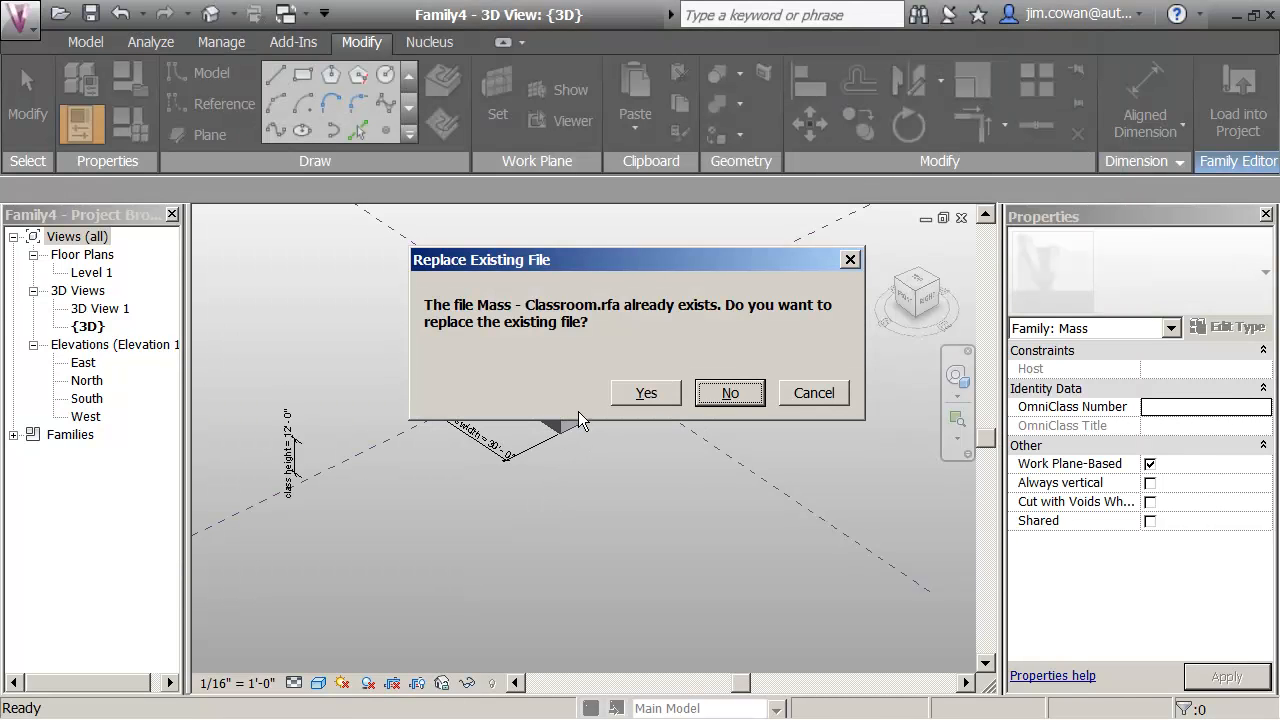
left_click(647, 392)
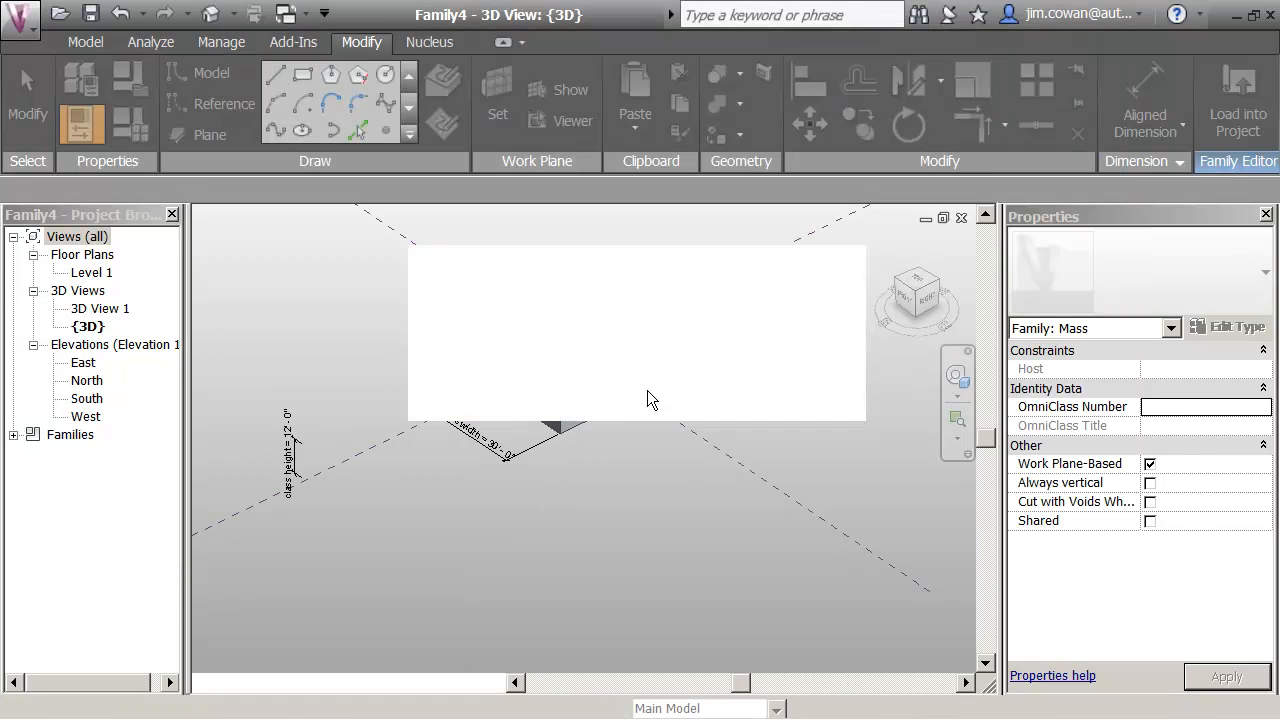